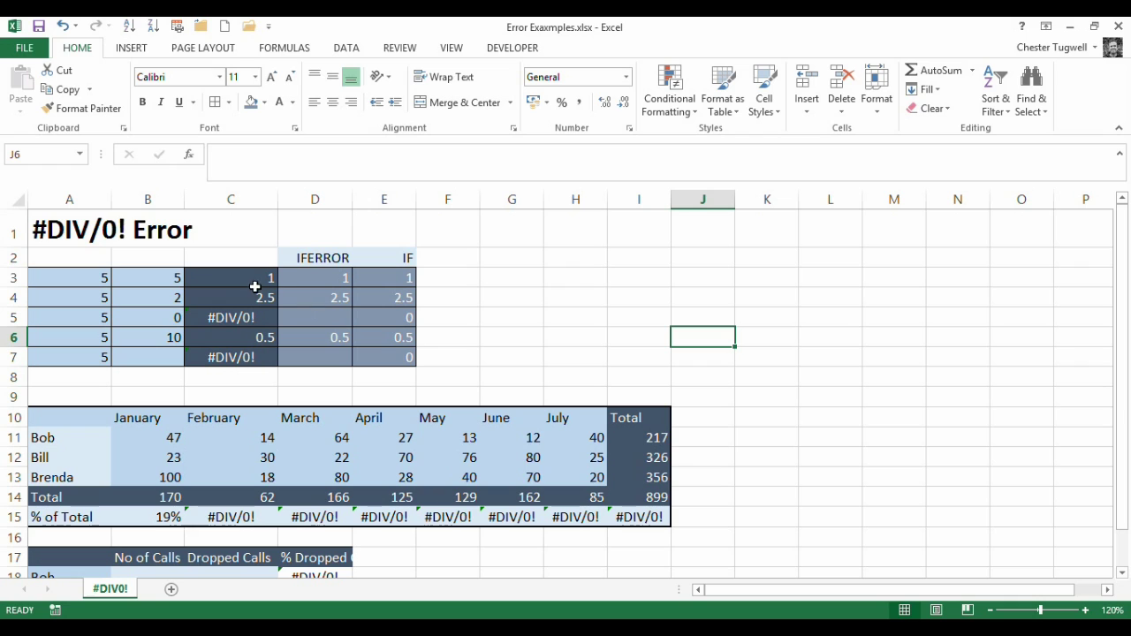
Inspect the #DIV/0! division formulas in C3 and C5 and the empty divisor cell B7.
left_click(248, 282)
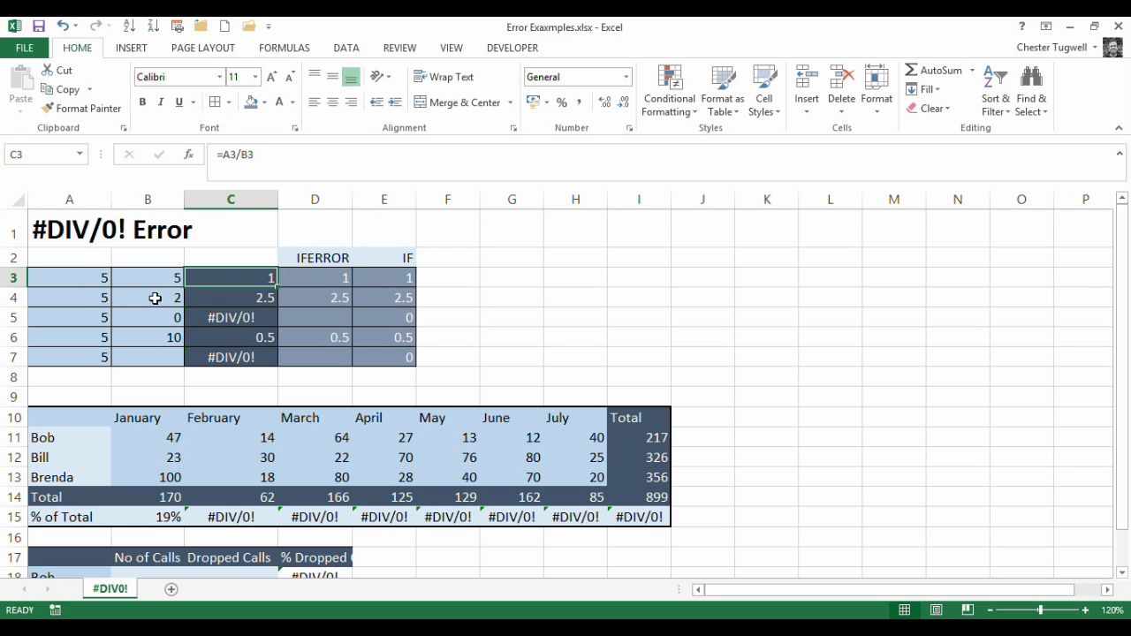
left_click(229, 316)
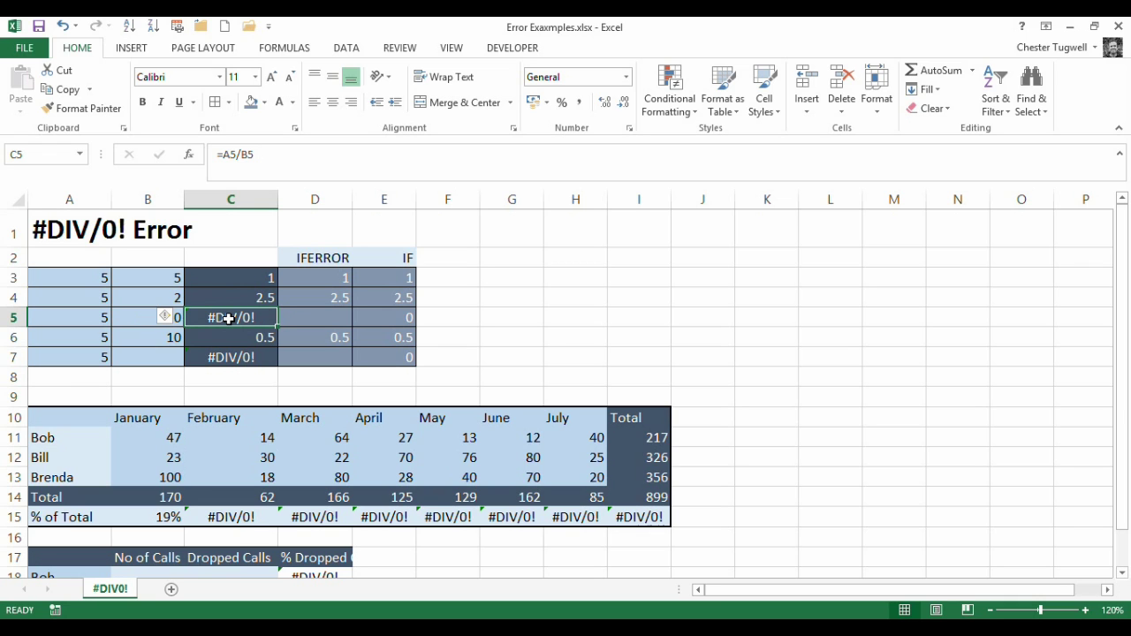
left_click(147, 360)
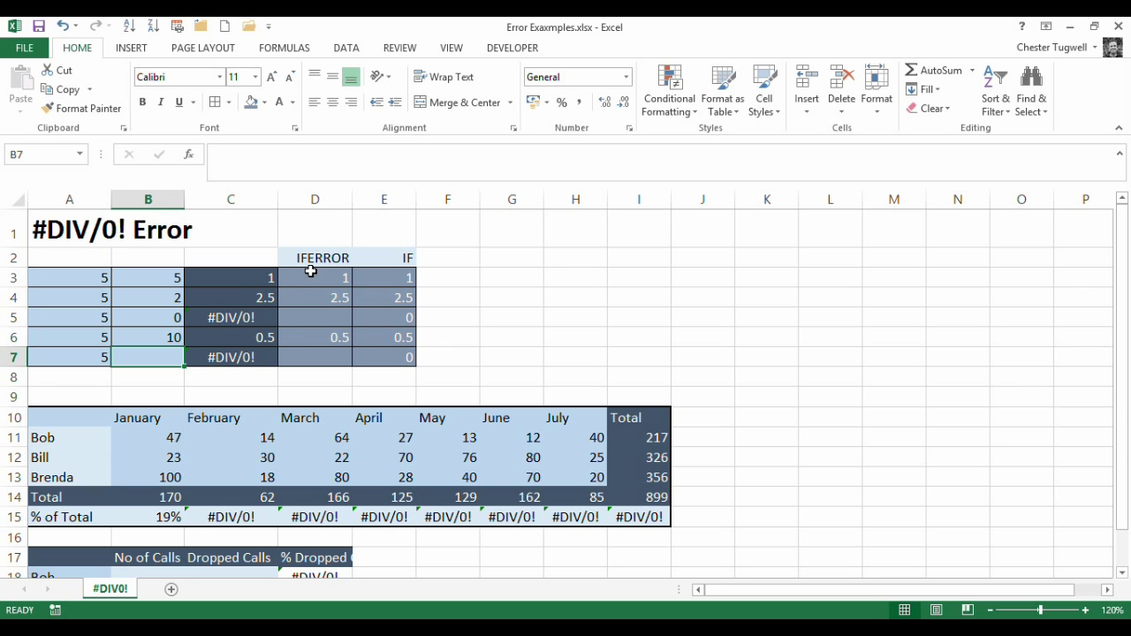
Review the existing IFERROR formula in D3 and IF formula in E3, then select D3:D7.
left_click(303, 277)
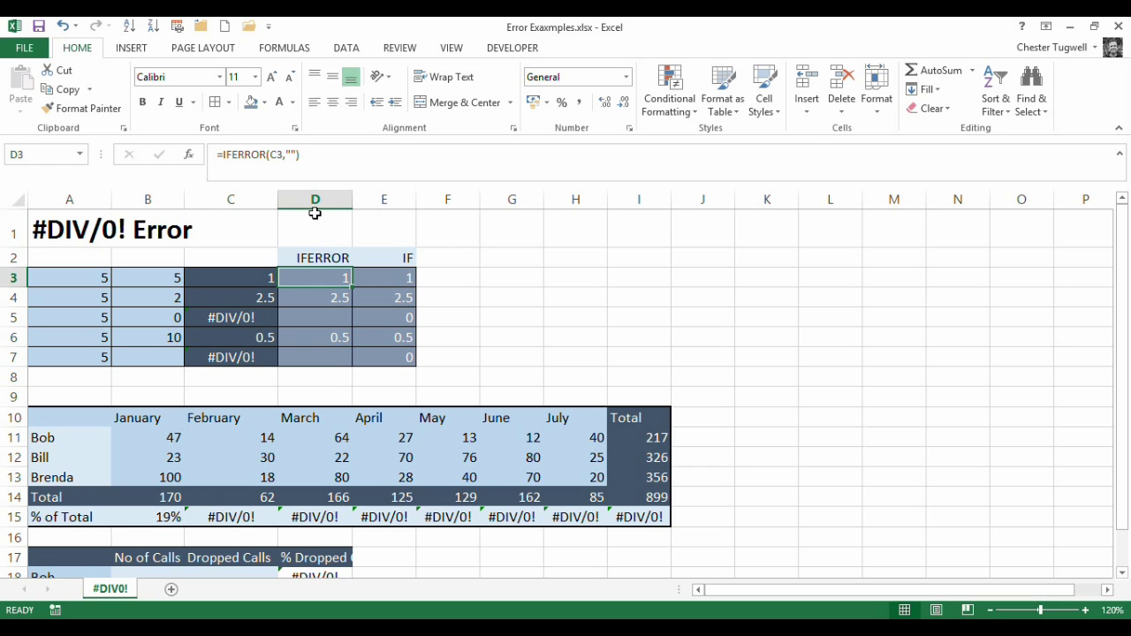
left_click(396, 274)
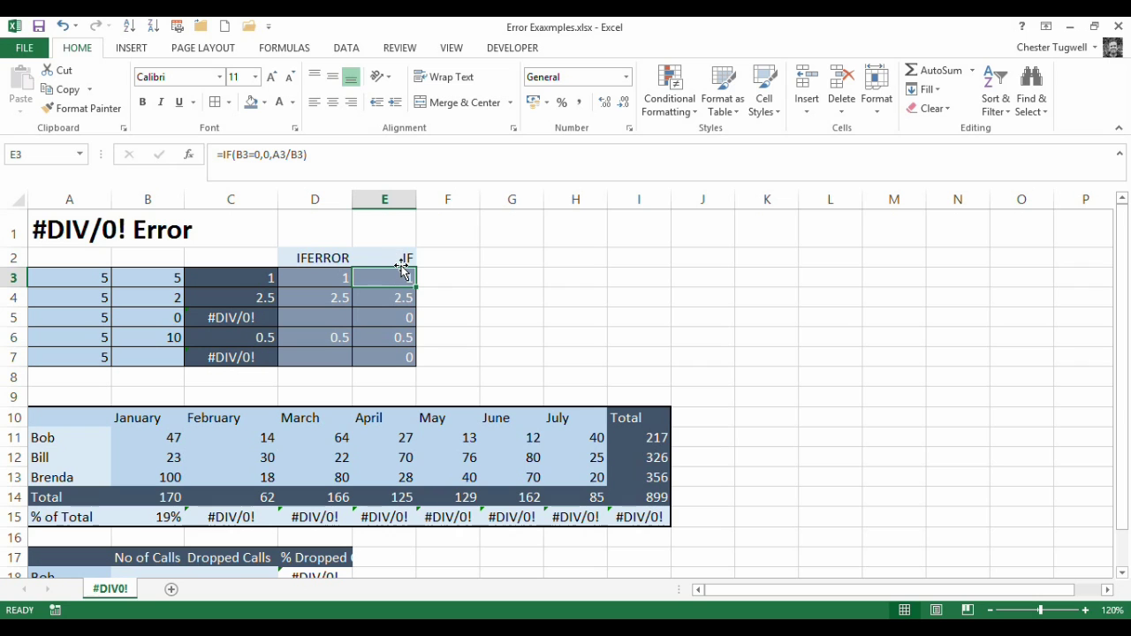
left_click(340, 278)
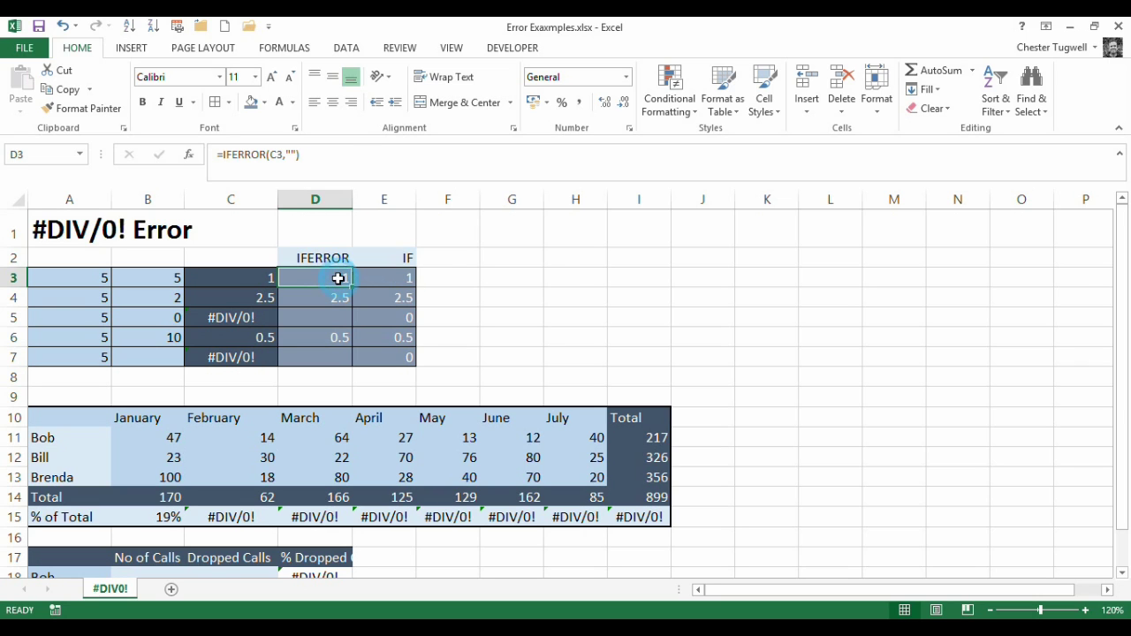
left_click_drag(303, 156, 184, 155)
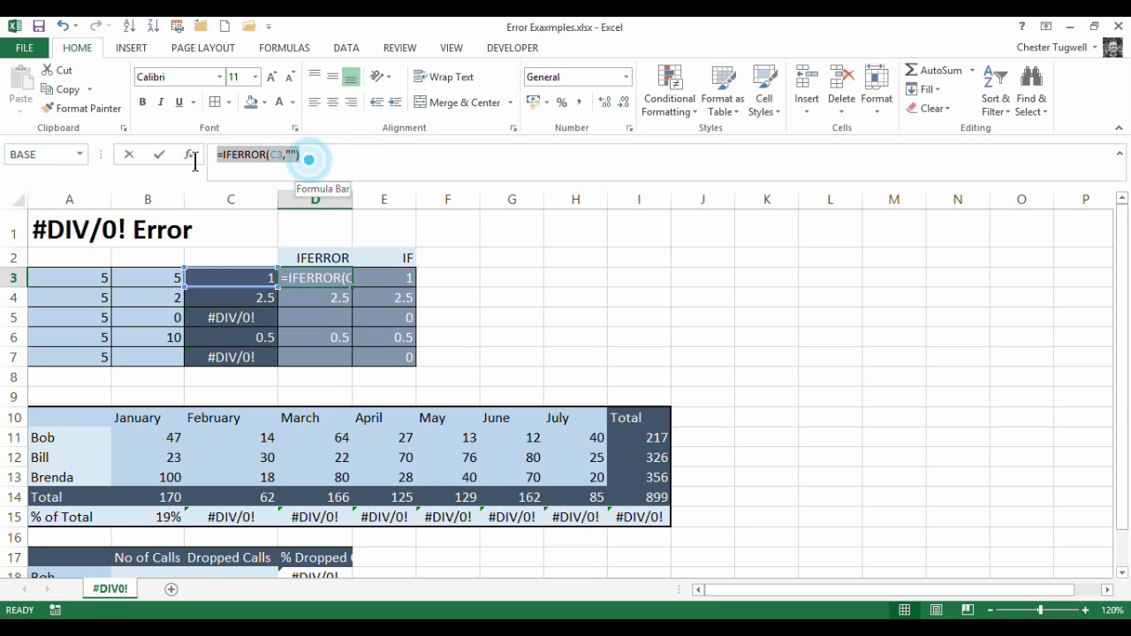
key("Escape")
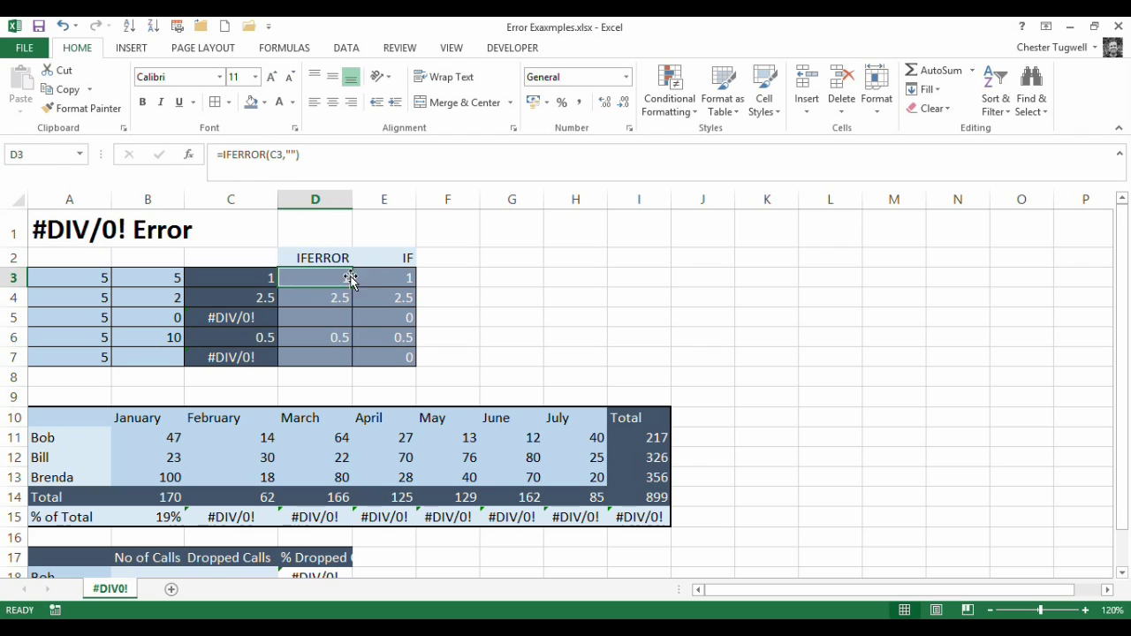
left_click_drag(331, 279, 333, 359)
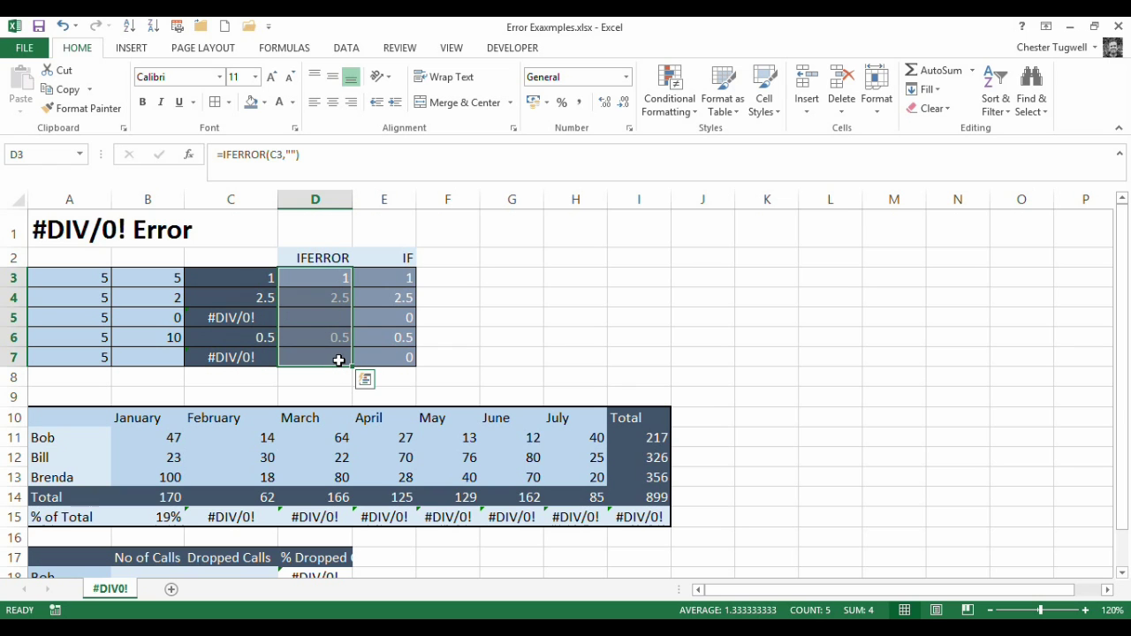
Clear D3:D7 and enter =IFERROR(A3/B3,"") in D3.
key("Delete")
left_click(323, 277)
type("=")
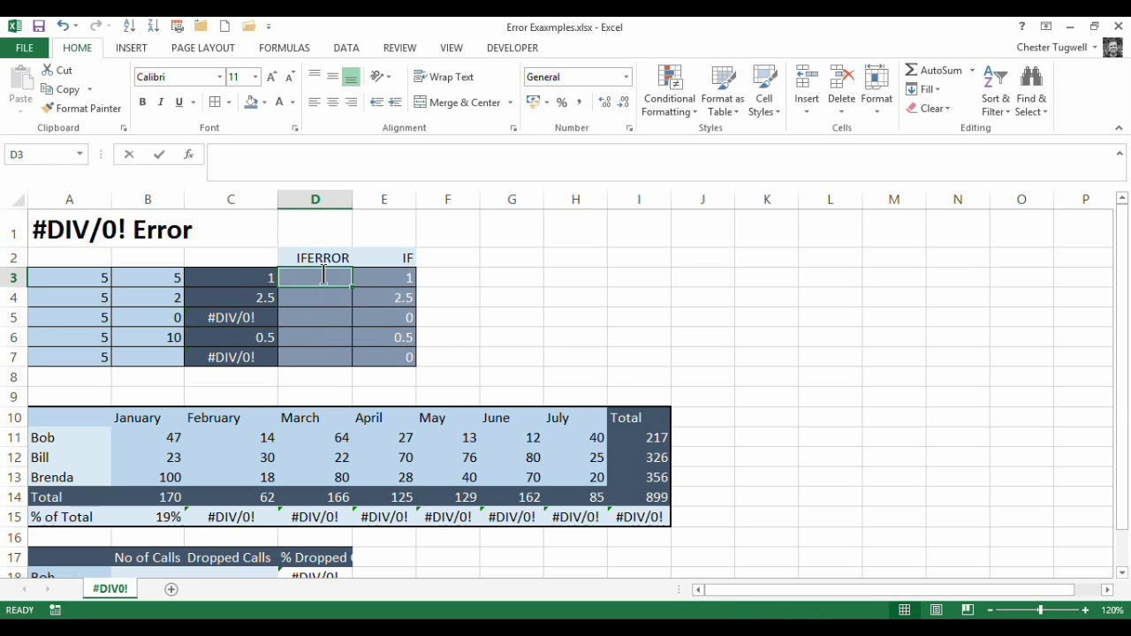
type("i")
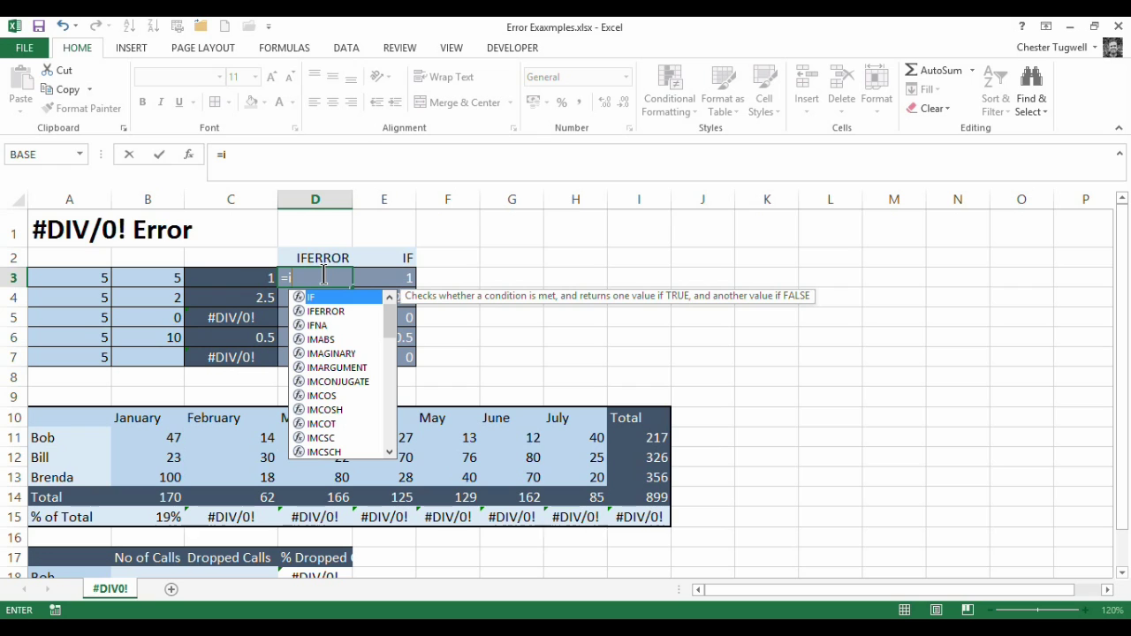
double_click(309, 310)
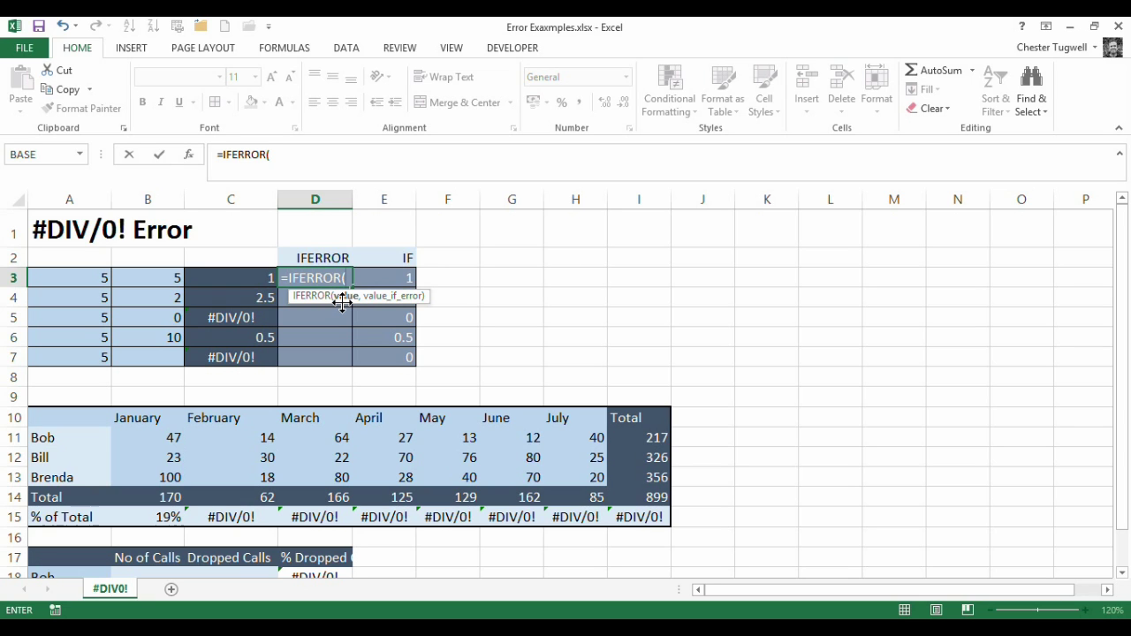
left_click(85, 280)
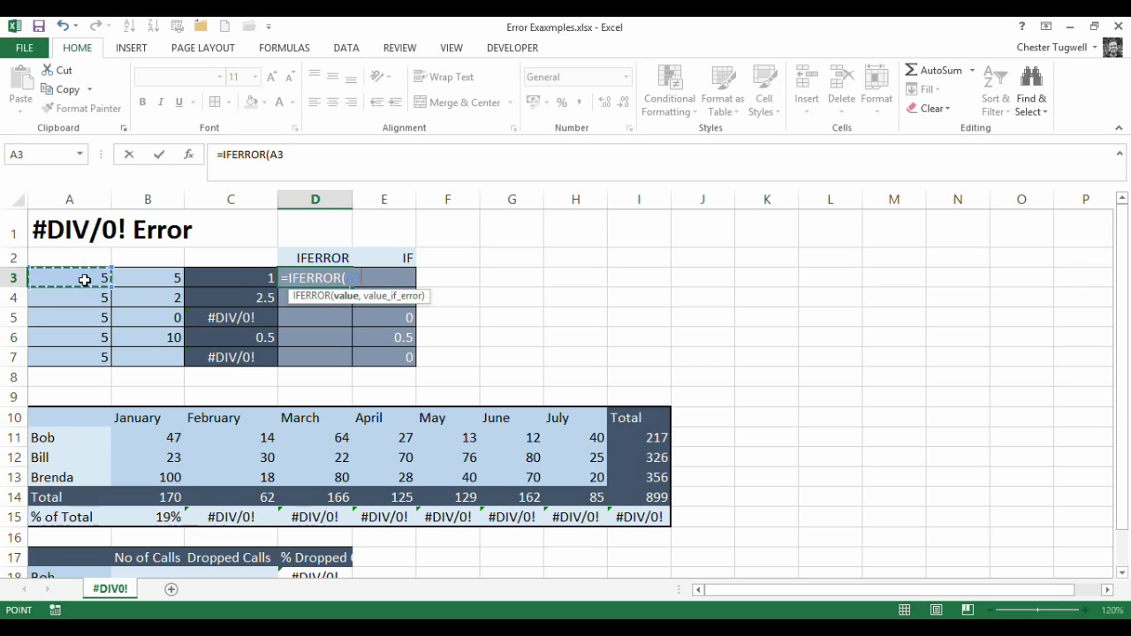
type("/")
left_click(138, 278)
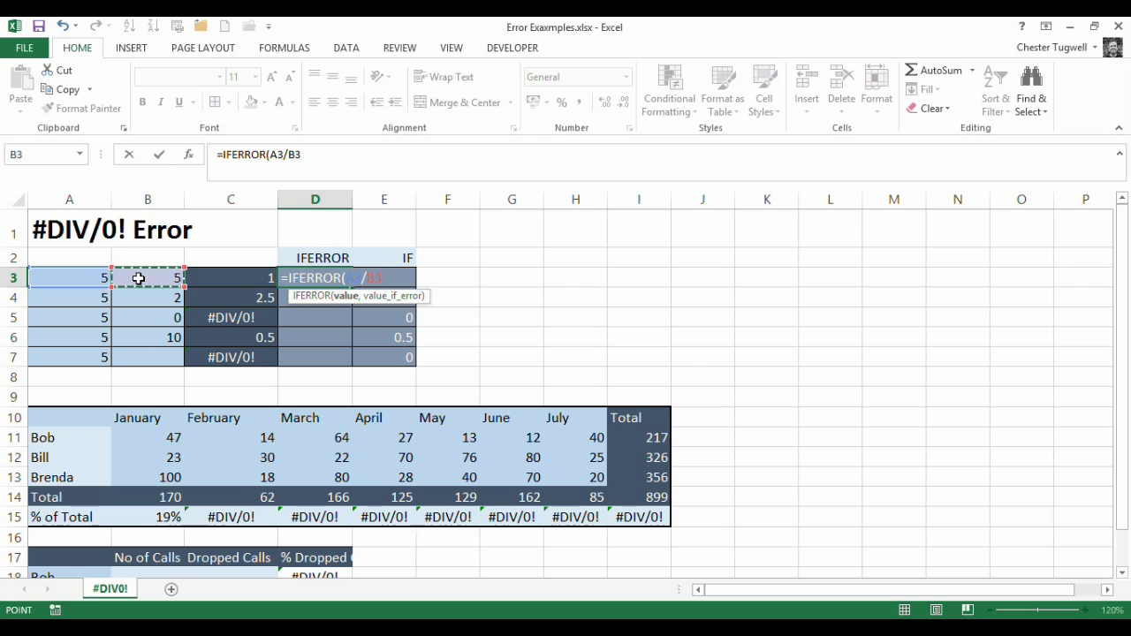
type(",")
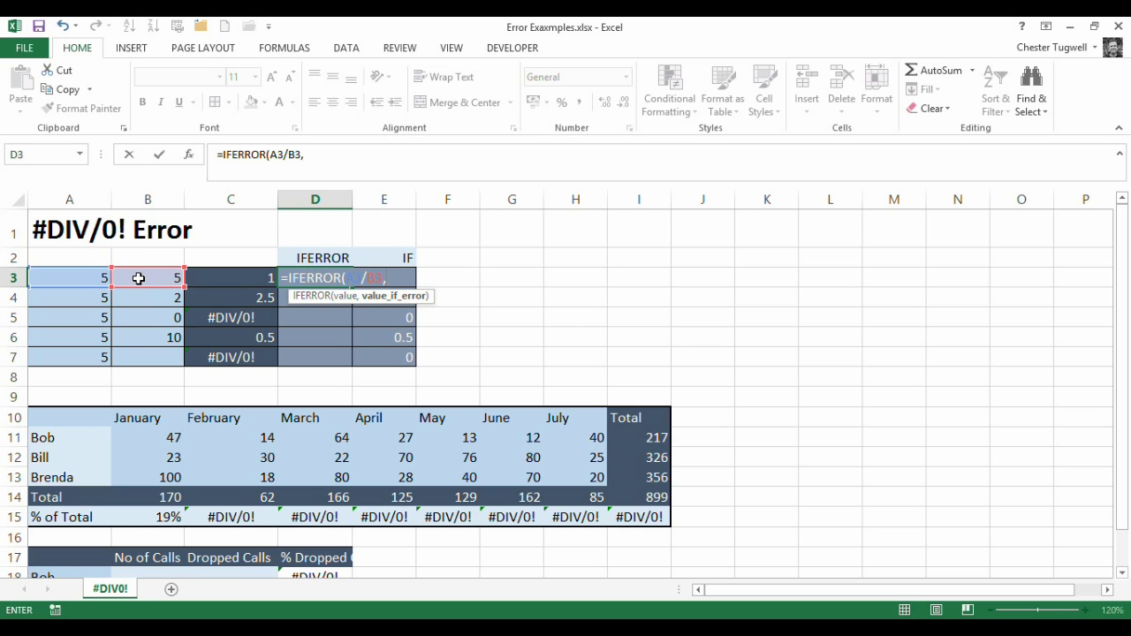
type("\"\"")
type("0")
key("BackSpace")
type("\"\"")
key("Return")
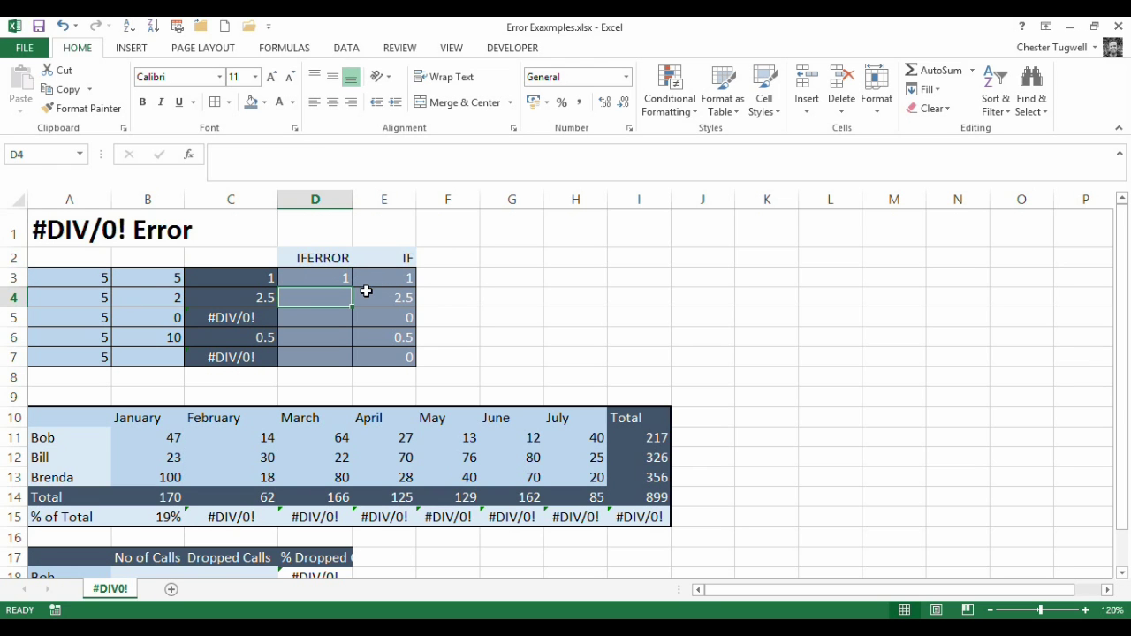
Fill the IFERROR formula down to D7 and verify D3's arguments in Function Arguments.
left_click(335, 277)
left_click_drag(351, 287, 349, 362)
left_click(341, 283)
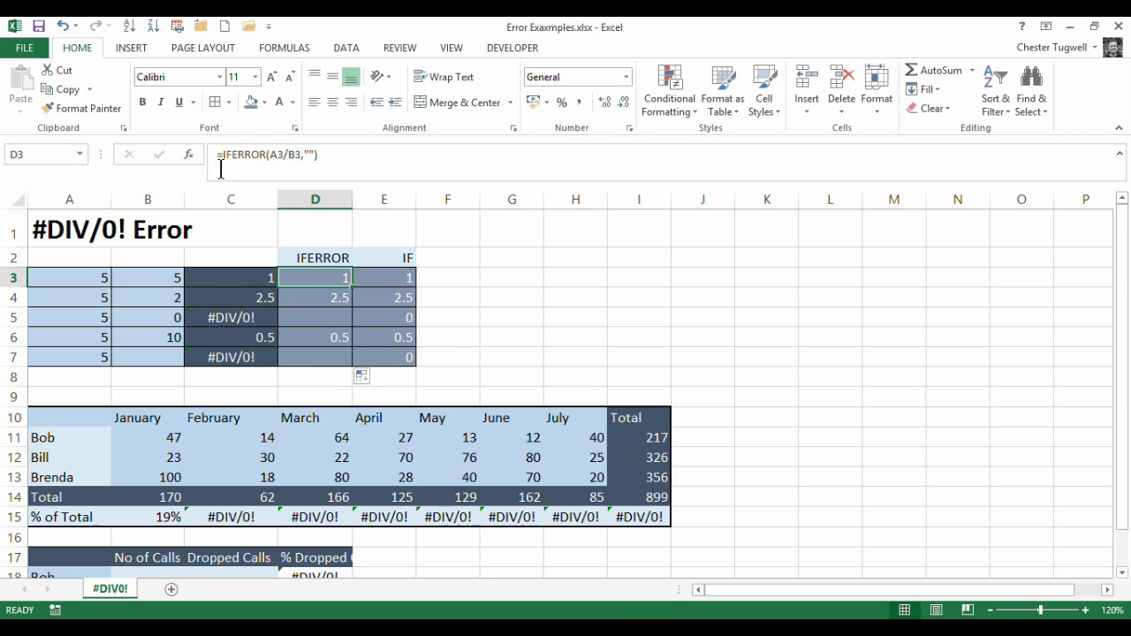
left_click(188, 155)
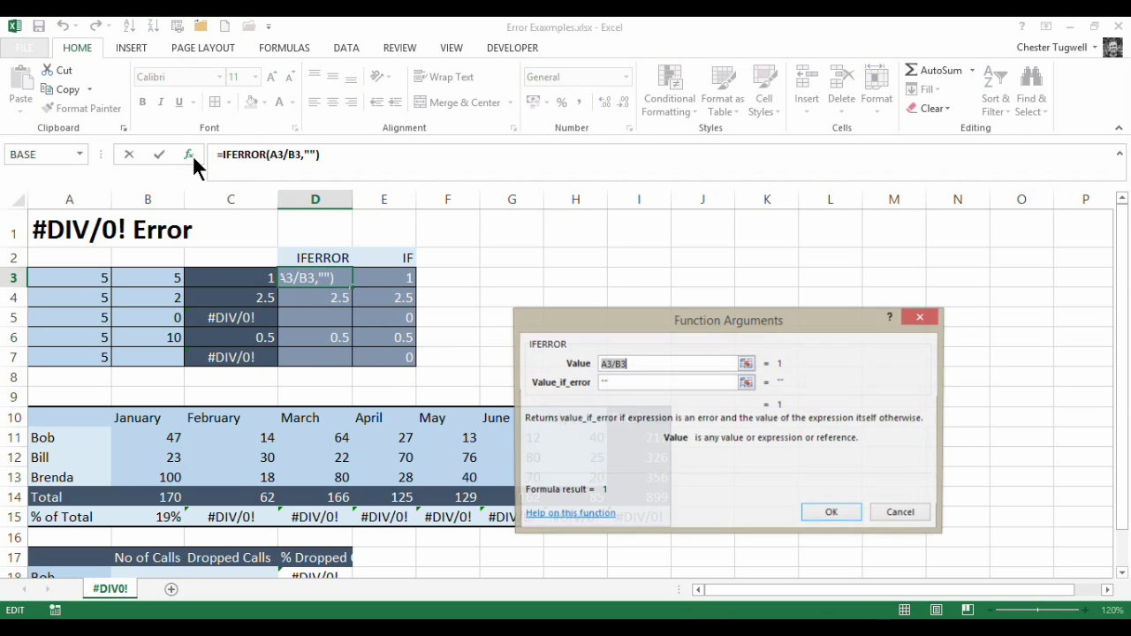
left_click(844, 515)
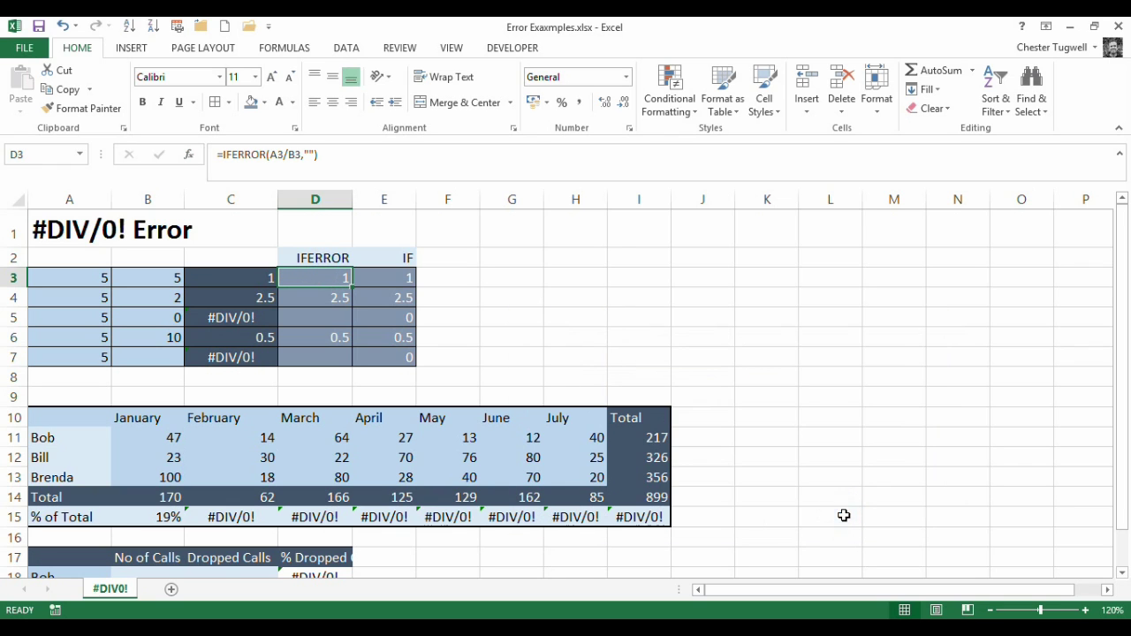
Clear the old IF results in E3:E7 and start =IF(B3=0 in E3.
left_click(408, 278)
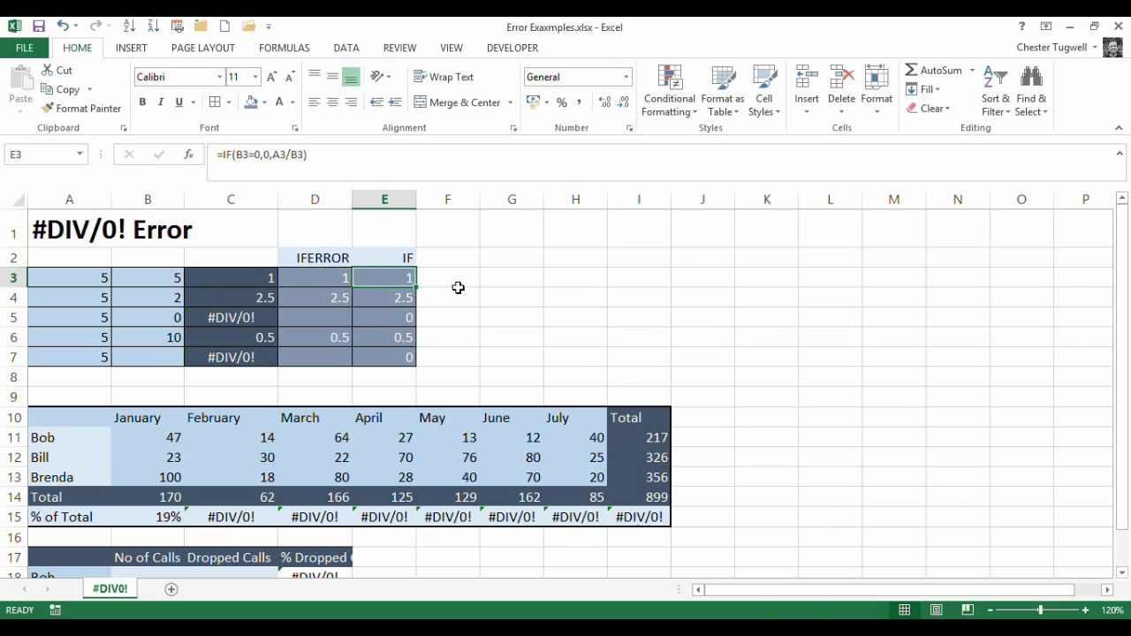
left_click(404, 280)
left_click_drag(404, 294, 412, 356)
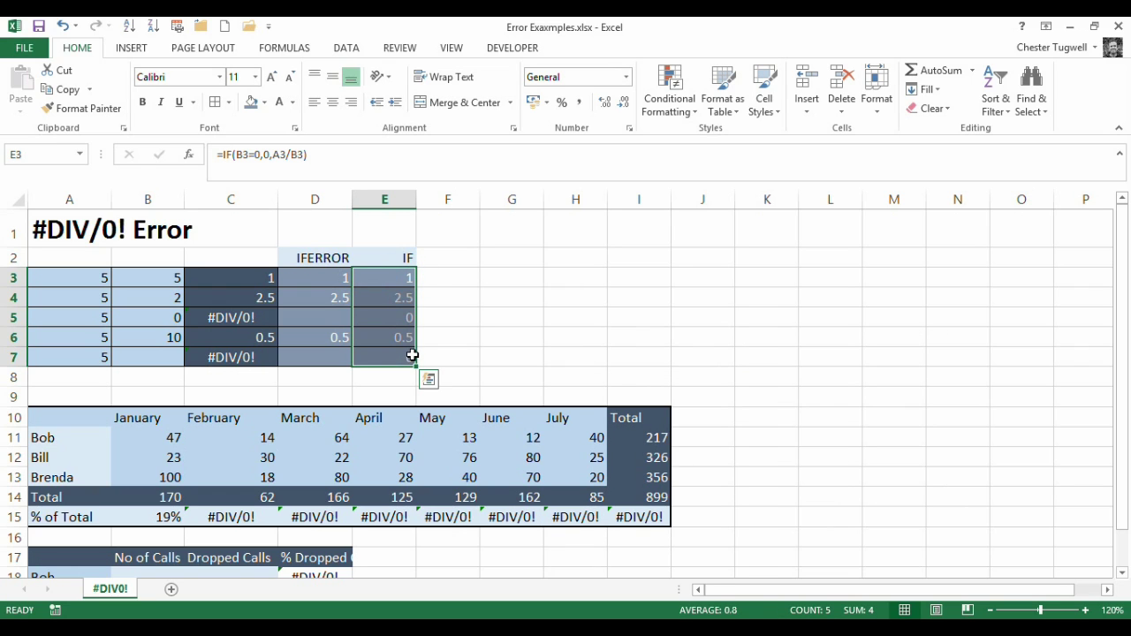
key("Delete")
left_click(405, 280)
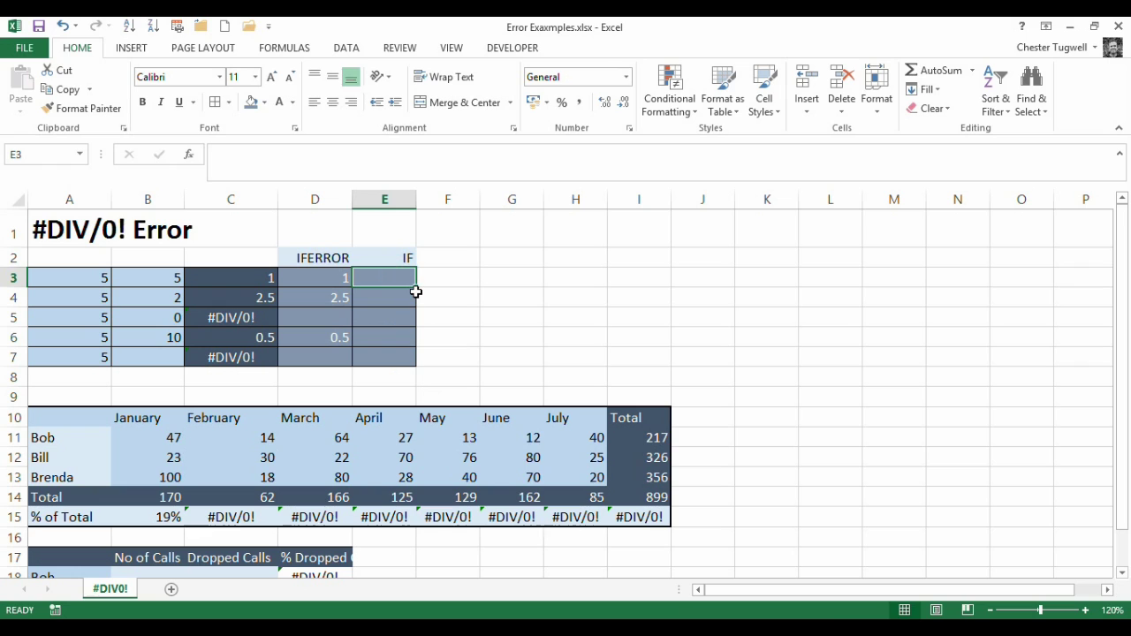
type("=if(")
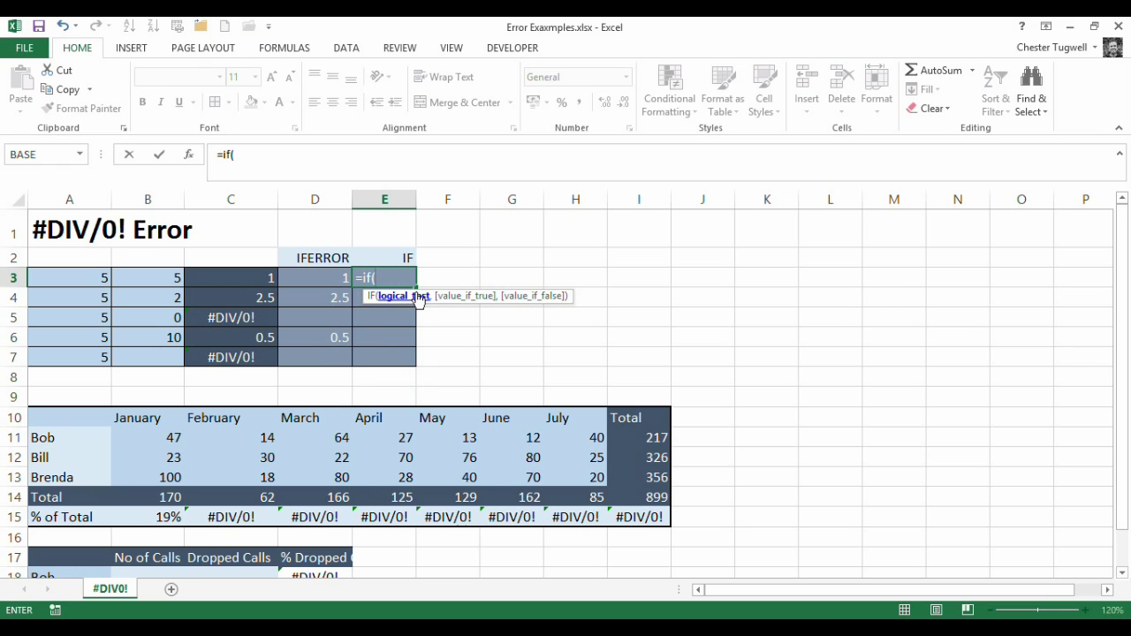
left_click(175, 280)
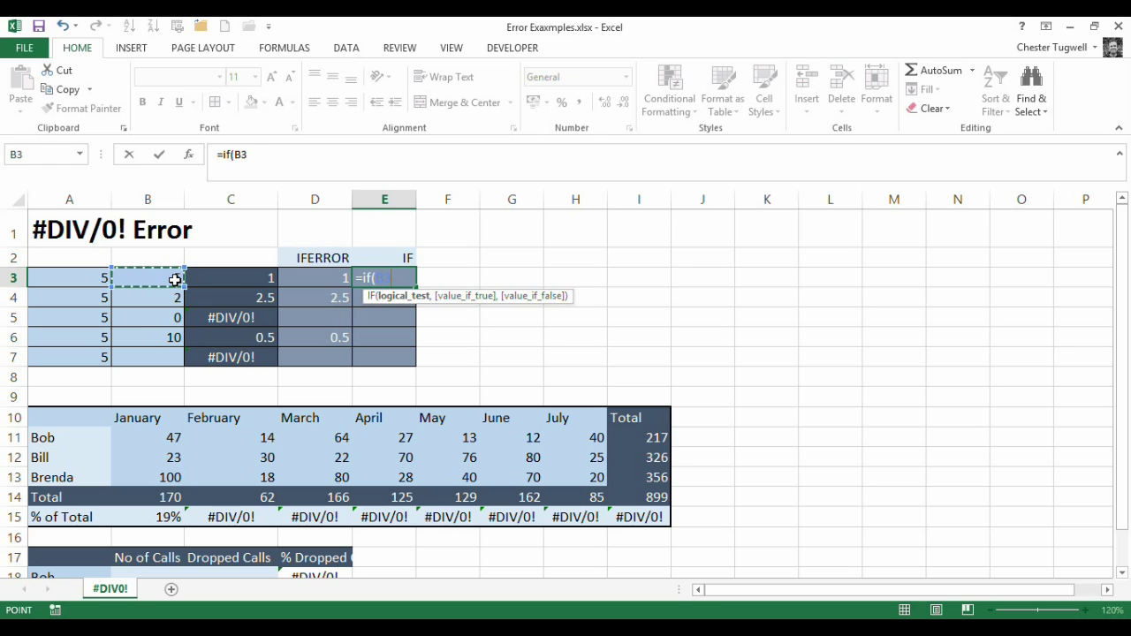
type("=0")
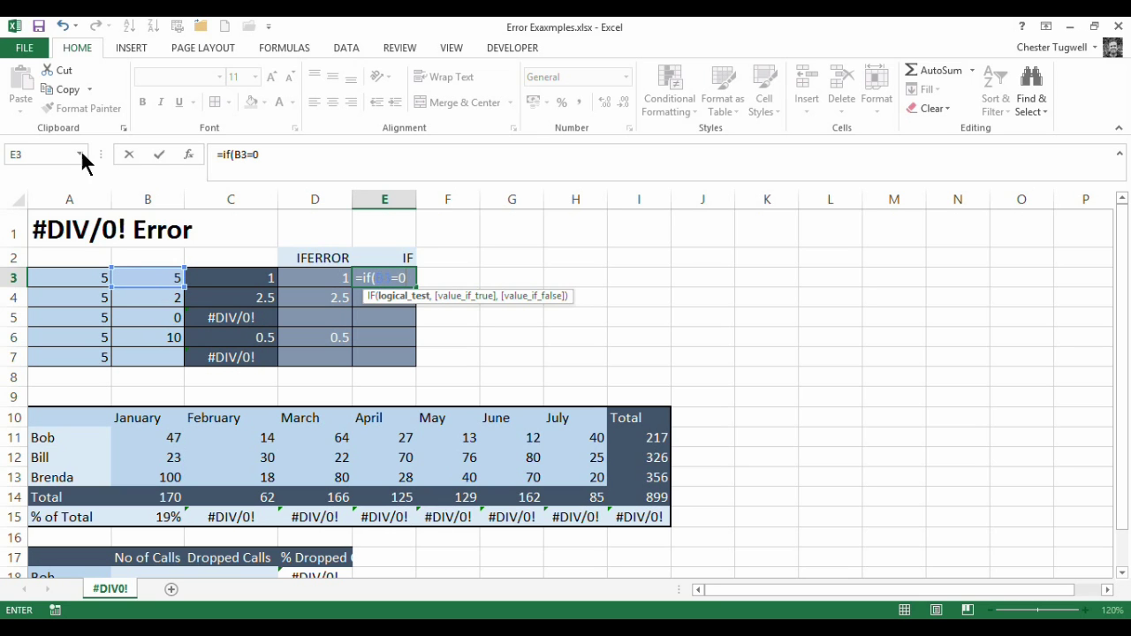
Complete =IF(B3=0,0,A3/B3) in Function Arguments, returning 0 for a zero divisor.
left_click(189, 155)
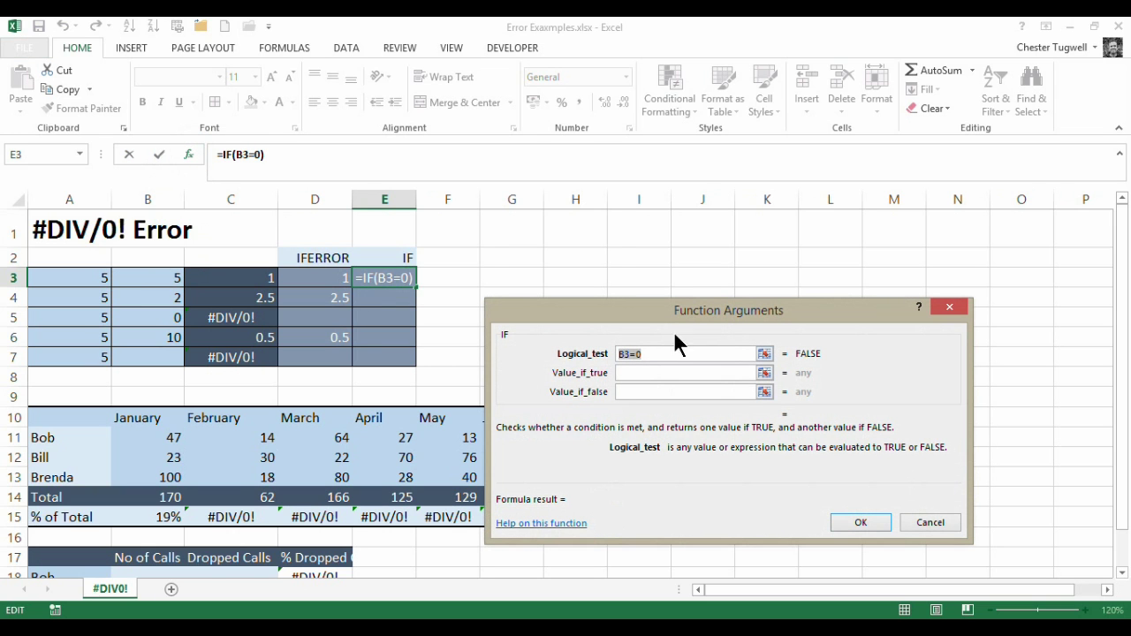
left_click_drag(644, 308, 572, 220)
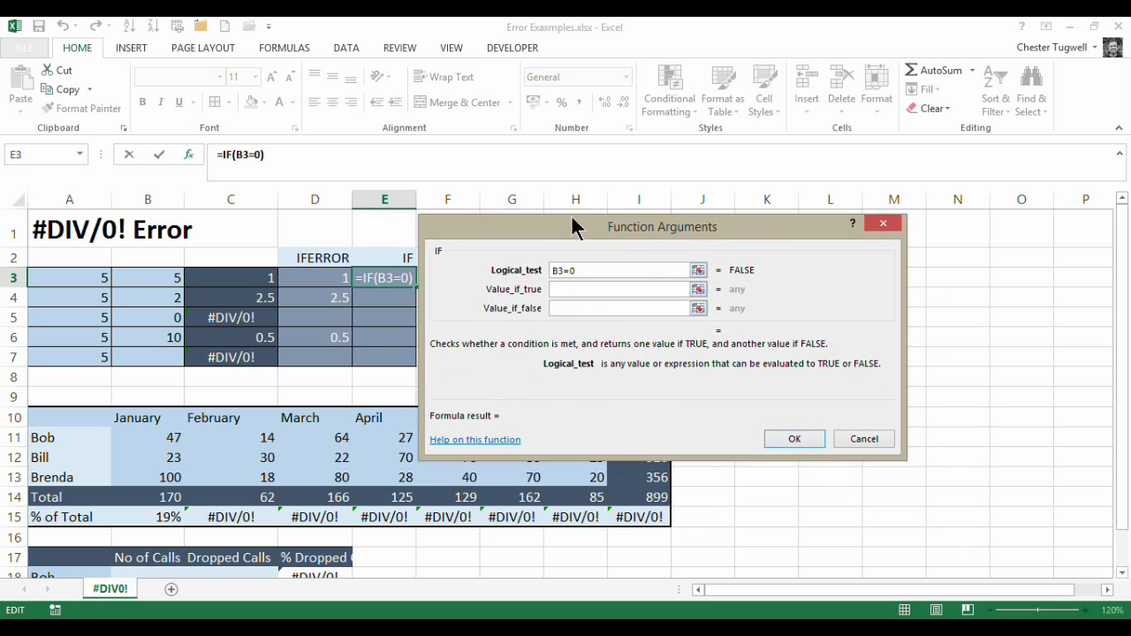
left_click(570, 286)
left_click_drag(549, 224, 591, 224)
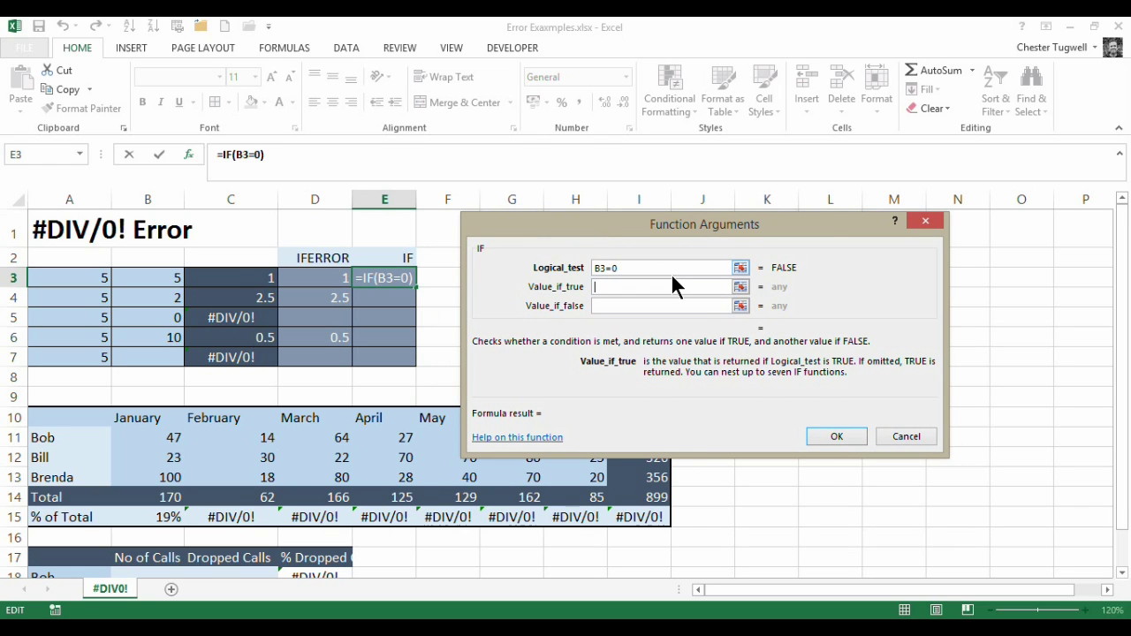
type("0")
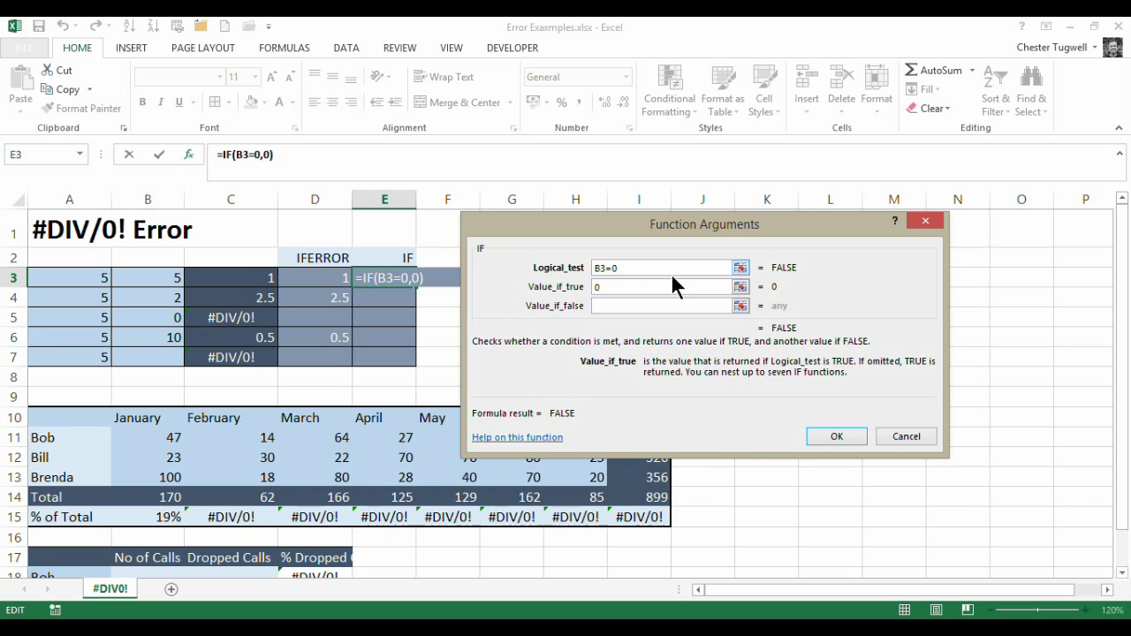
left_click(631, 305)
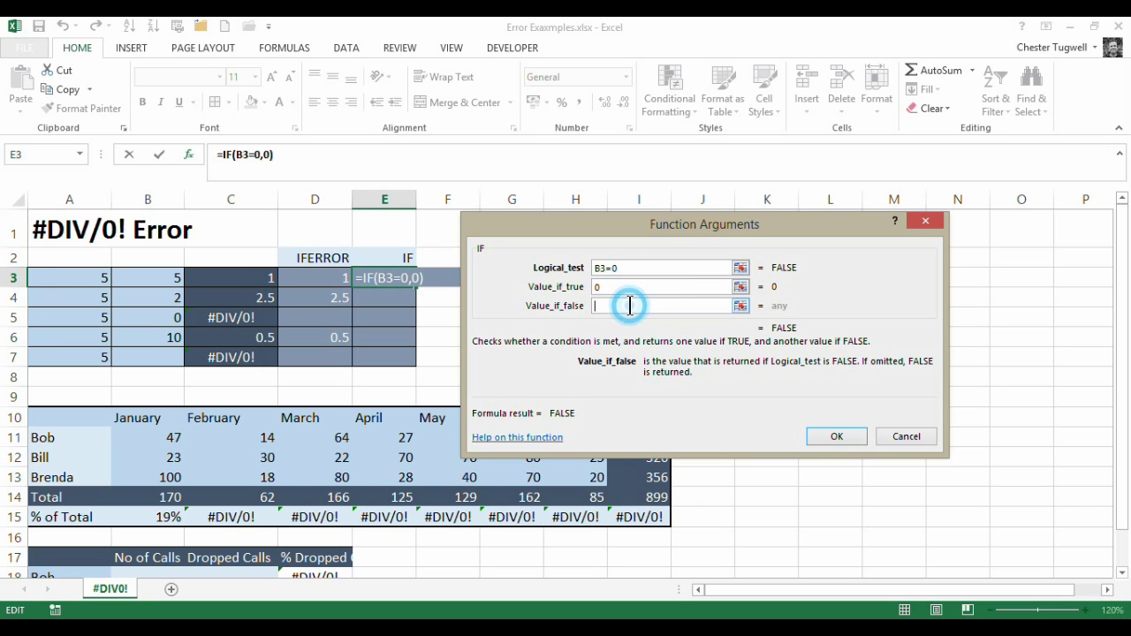
left_click(76, 277)
type("/")
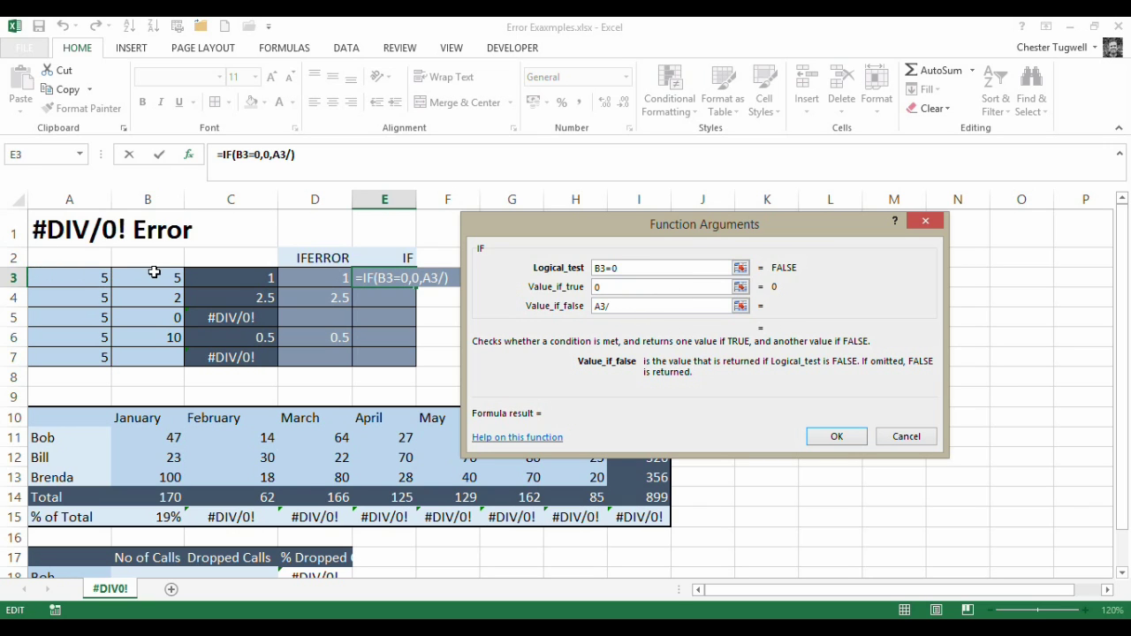
left_click(154, 274)
key("Return")
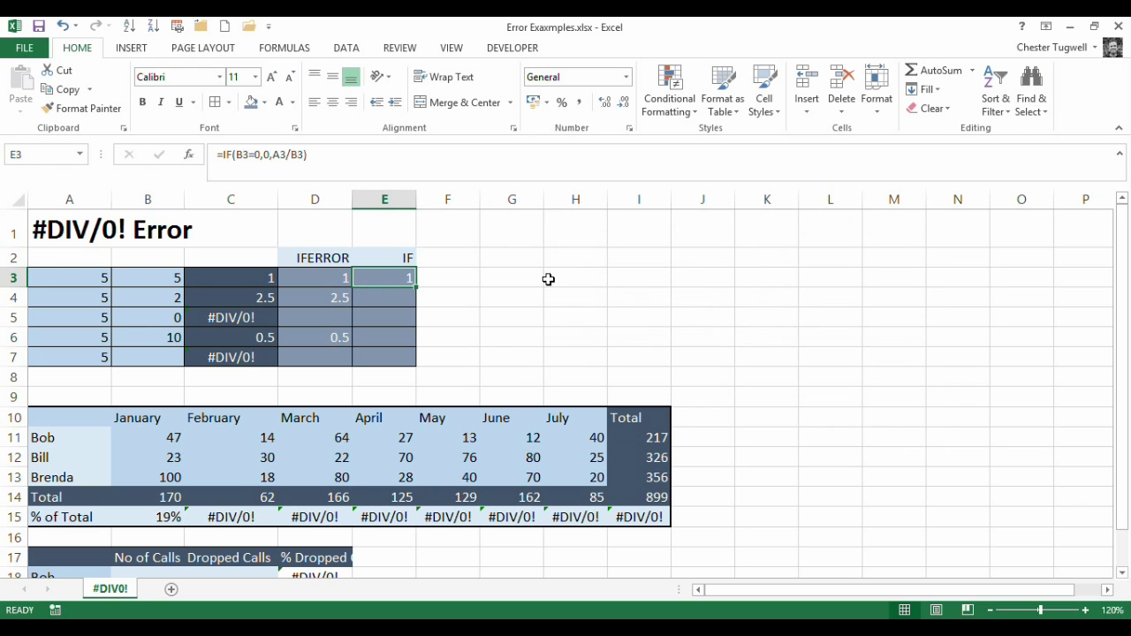
Fill the IF formula down to E7 and check the copied formulas in E5 and E7.
left_click_drag(416, 285, 411, 357)
left_click(446, 318)
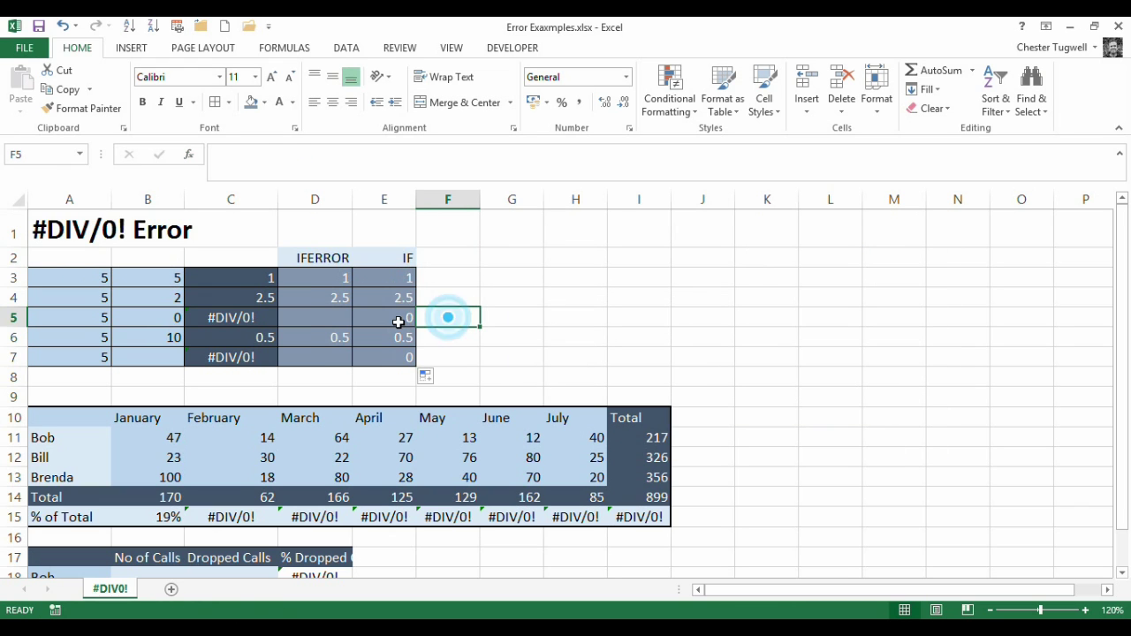
left_click(397, 320)
left_click(404, 356)
left_click(404, 318)
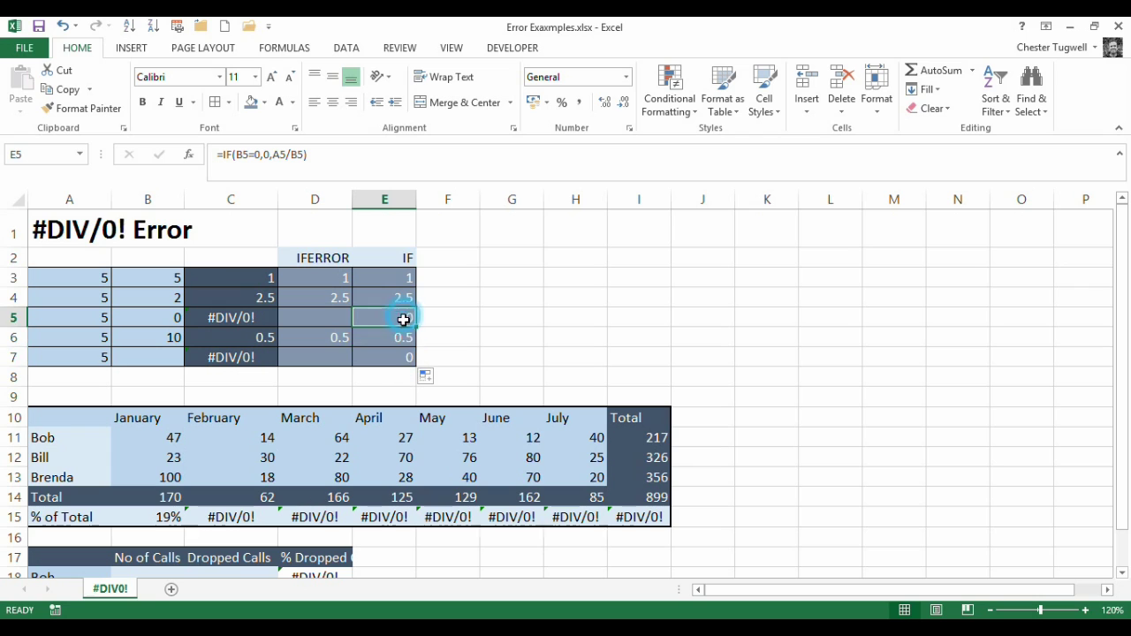
left_click(404, 358)
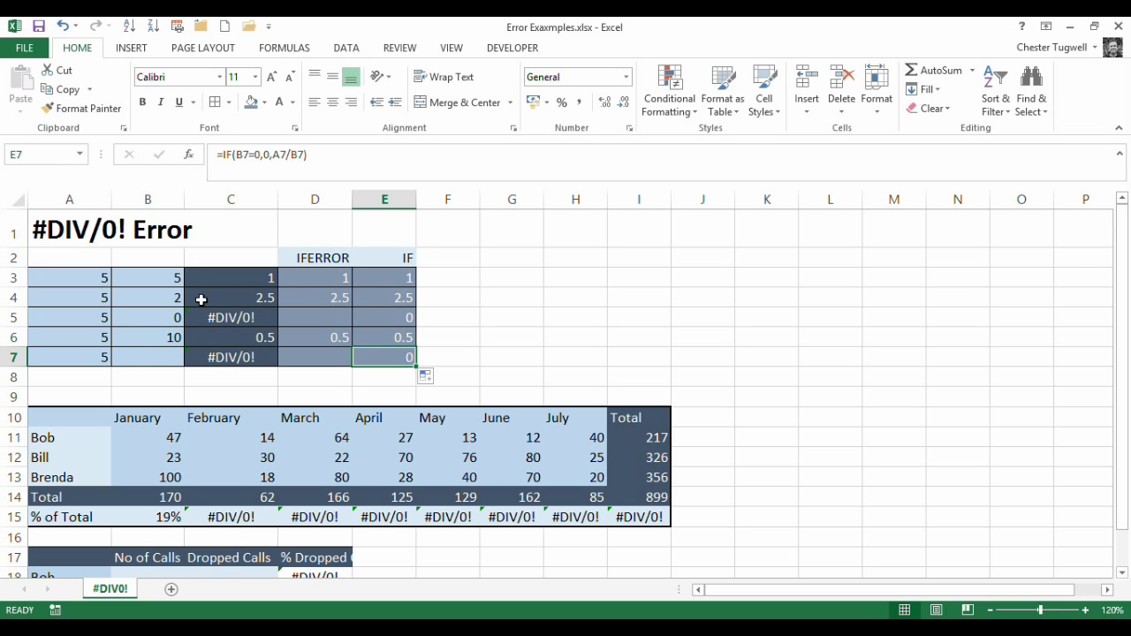
scroll(566, 298, "down", 1)
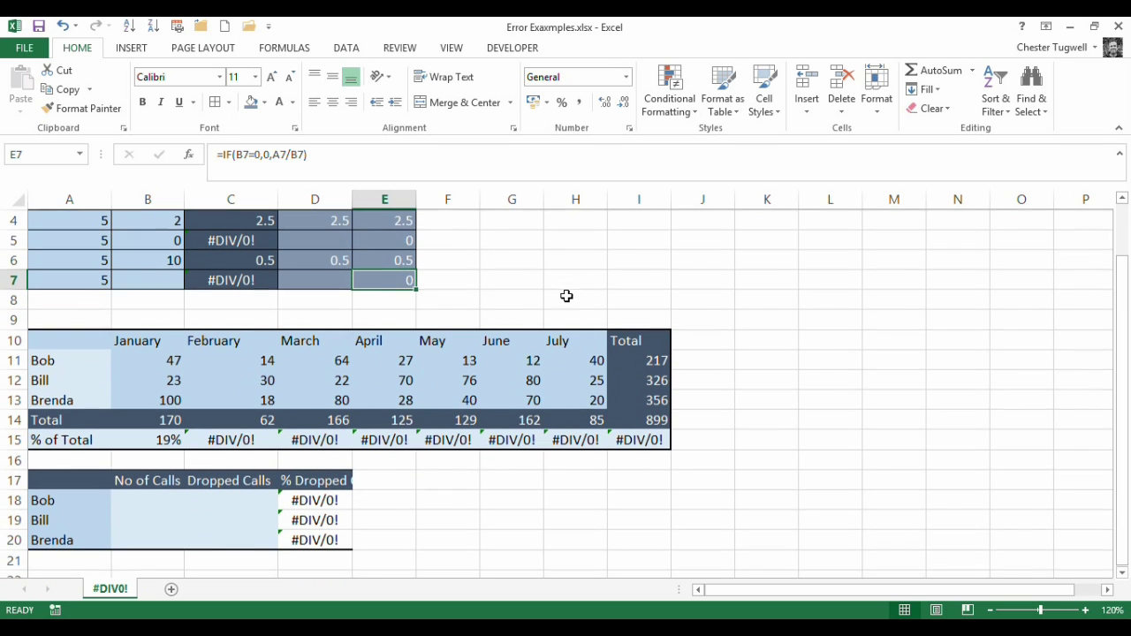
scroll(565, 298, "up", 1)
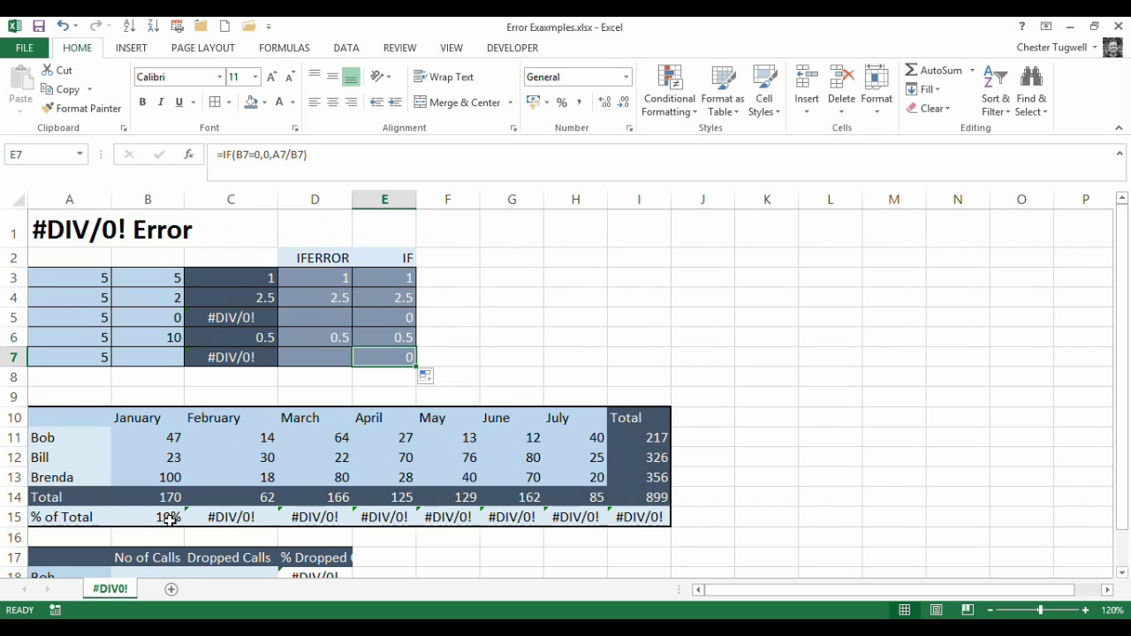
left_click(149, 520)
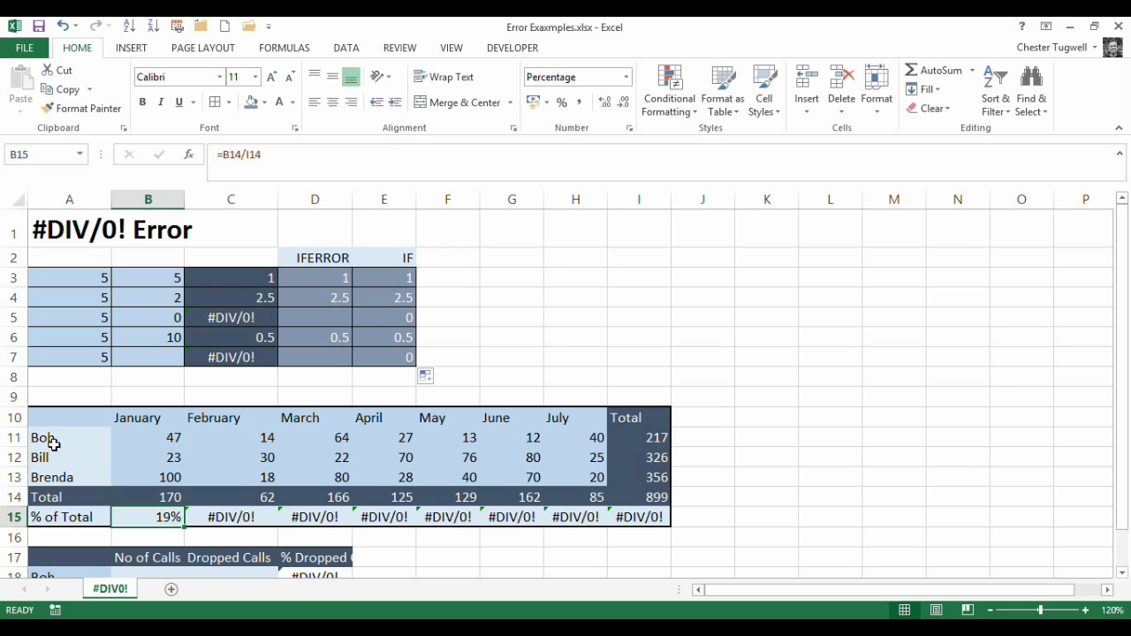
left_click(165, 497)
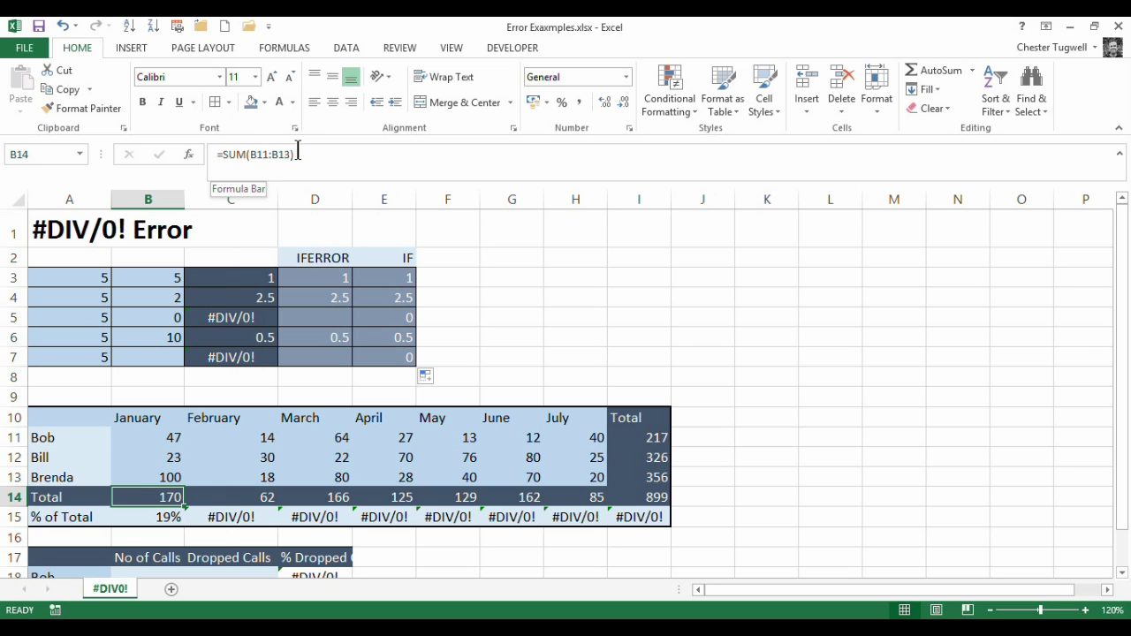
left_click(167, 518)
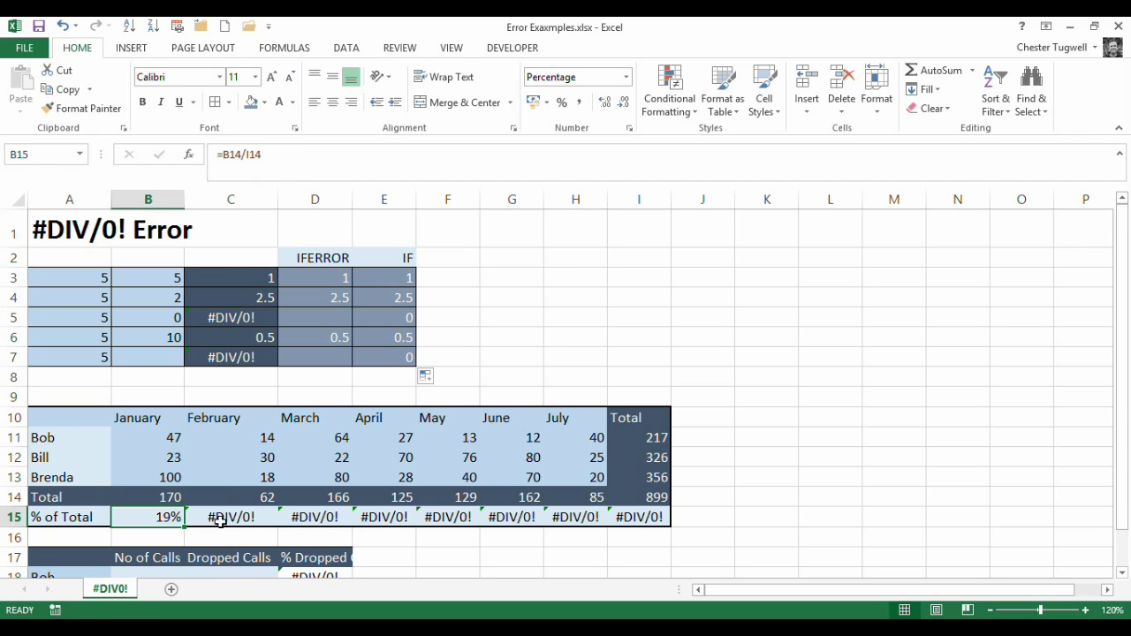
Clear the #DIV/0! cells C15:I15 and copy B15's formula across to I15.
left_click_drag(218, 516, 610, 517)
key("Delete")
left_click(144, 518)
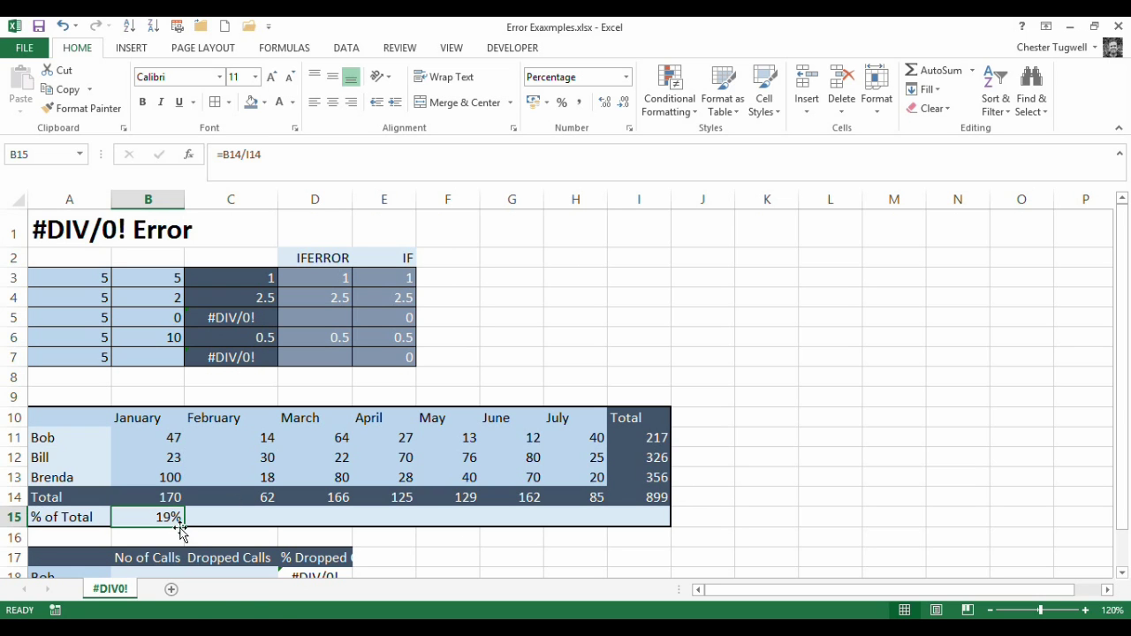
left_click_drag(180, 531, 663, 521)
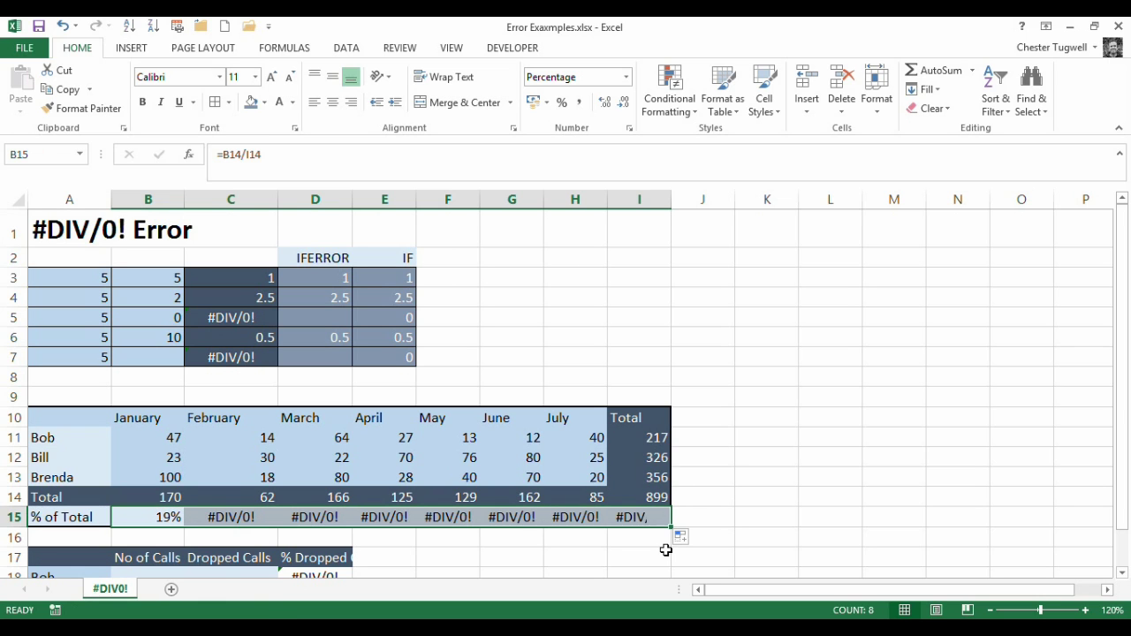
Inspect the monthly totals and the C15 and D15 % of Total formulas' shifting references.
left_click(240, 498)
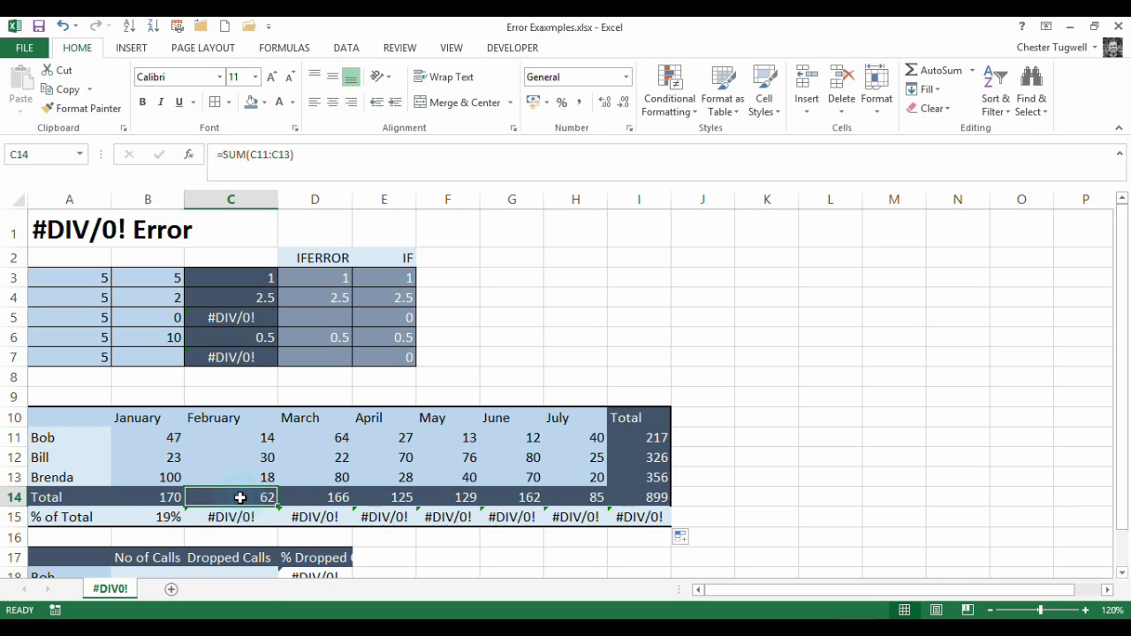
left_click(305, 497)
left_click(375, 497)
left_click(449, 499)
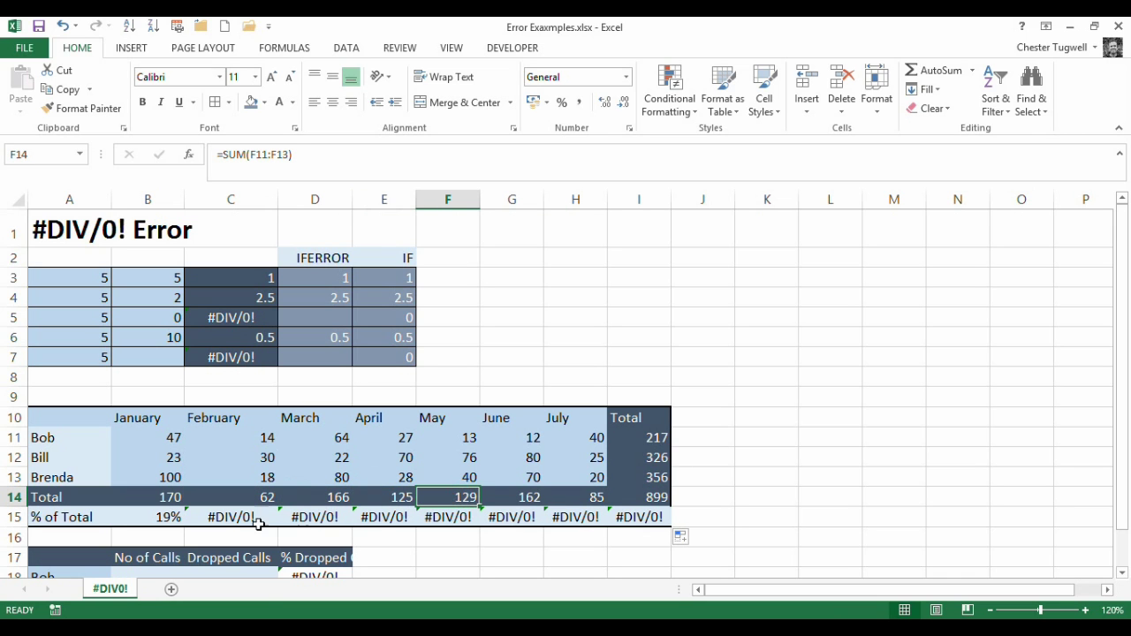
left_click(222, 521)
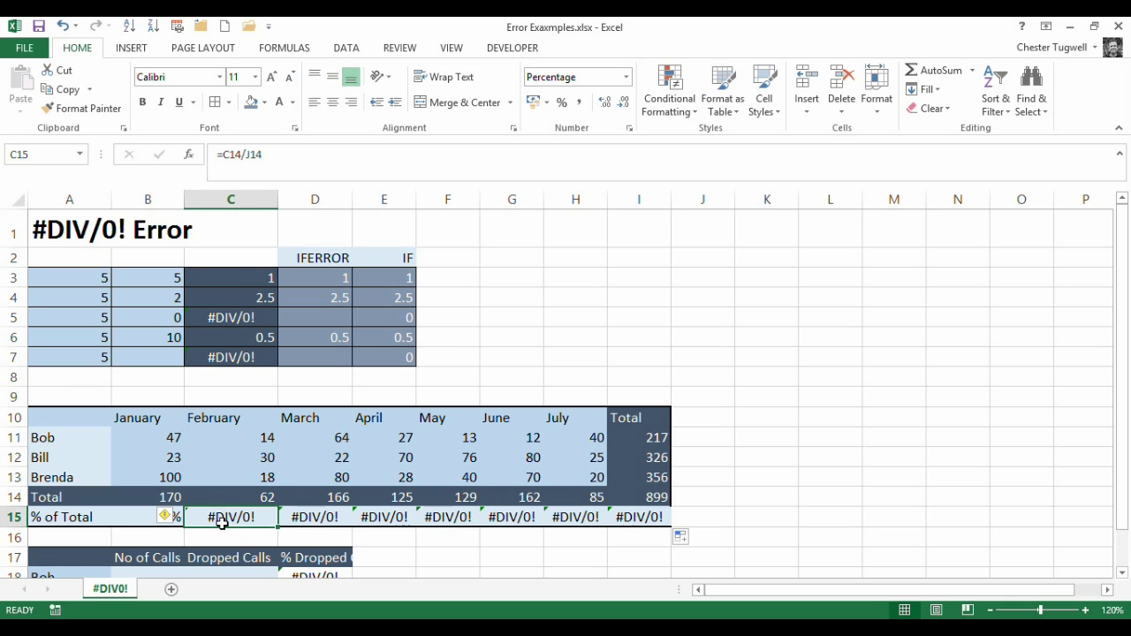
left_click(267, 155)
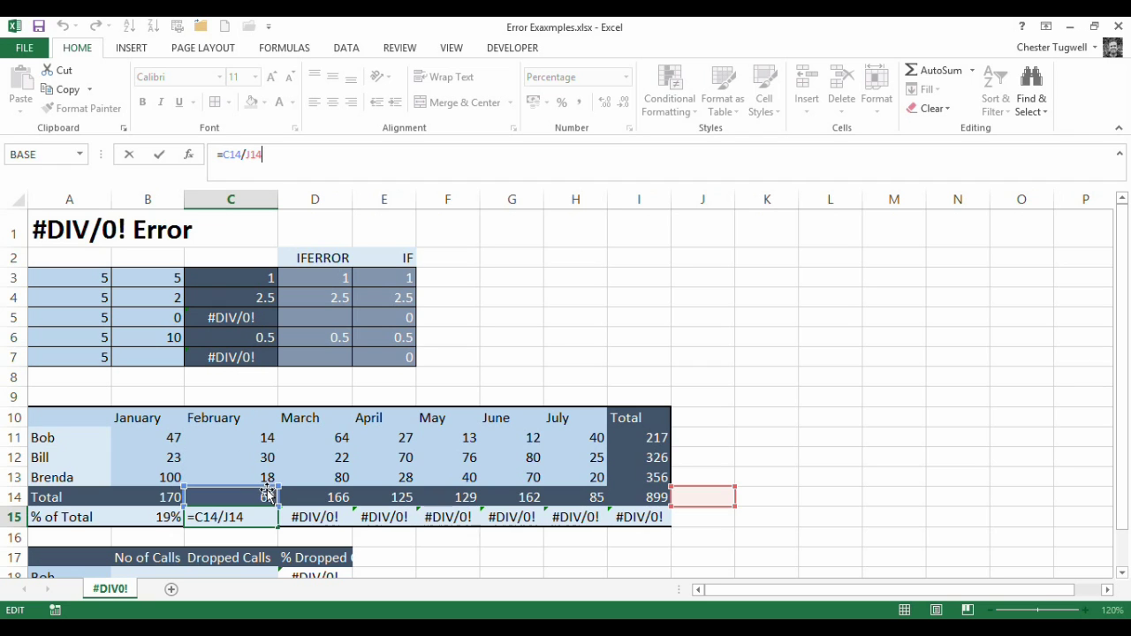
key("ctrl+Return")
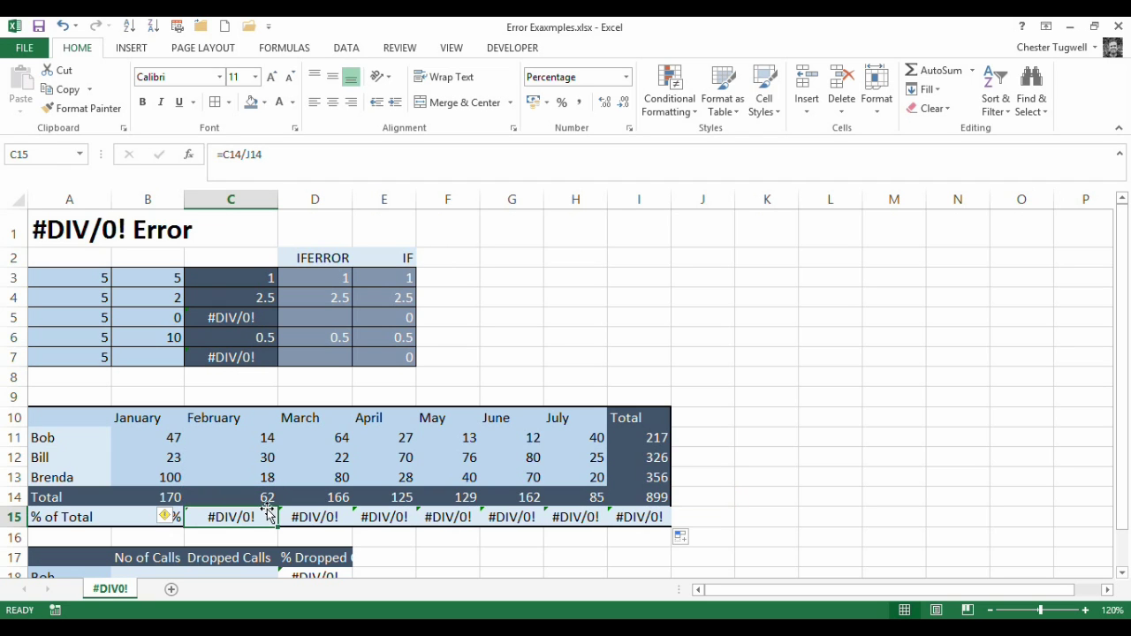
left_click(311, 518)
left_click(280, 162)
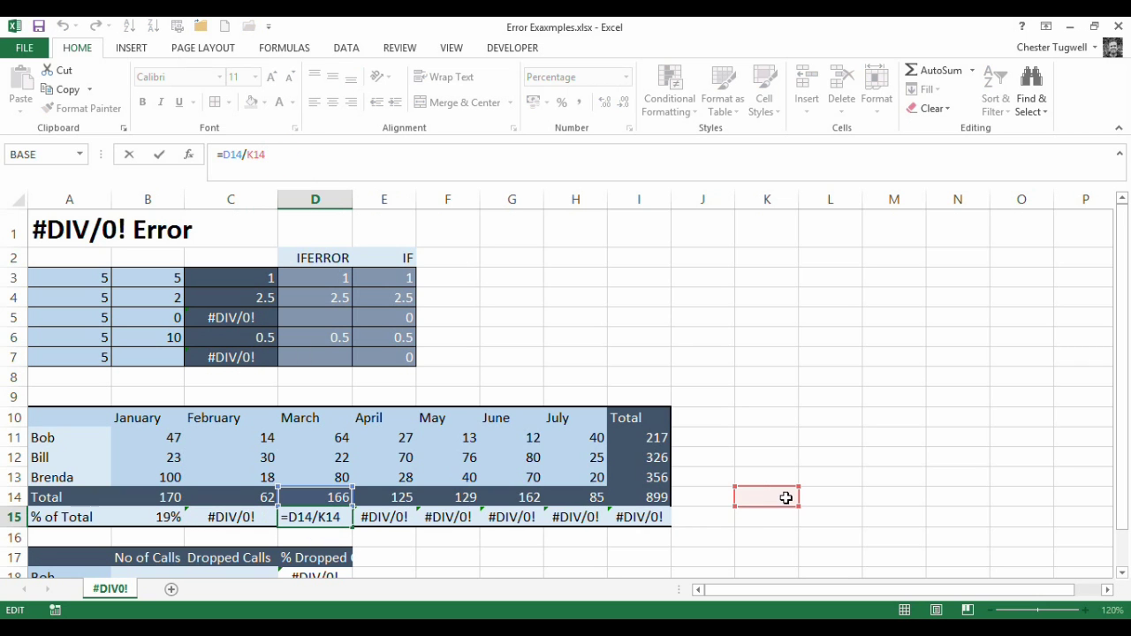
key("Escape")
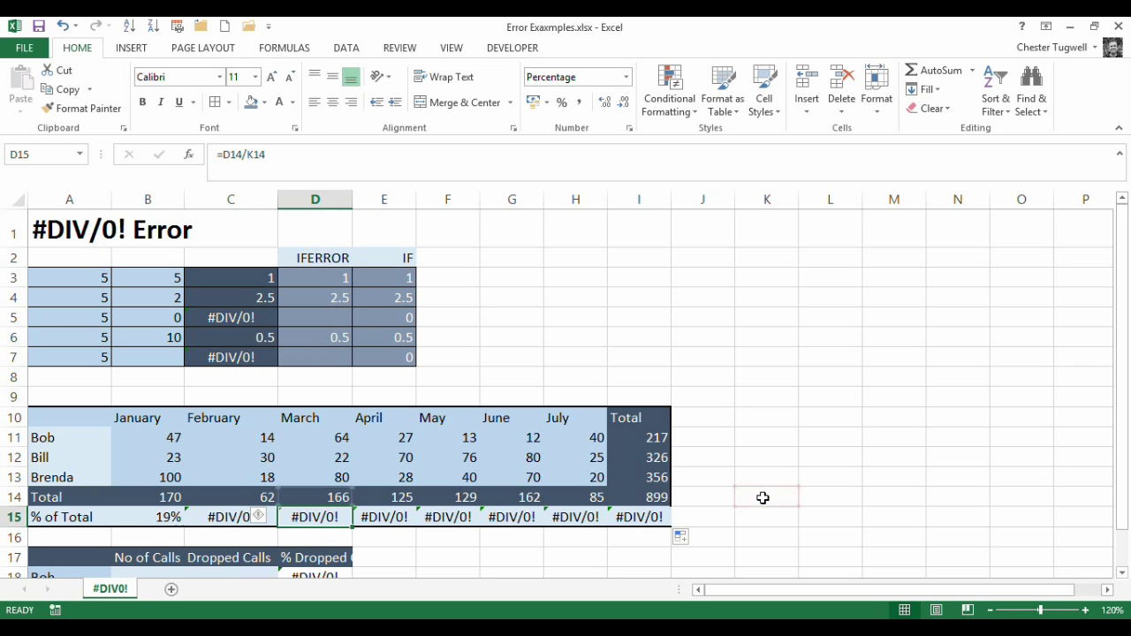
left_click(149, 520)
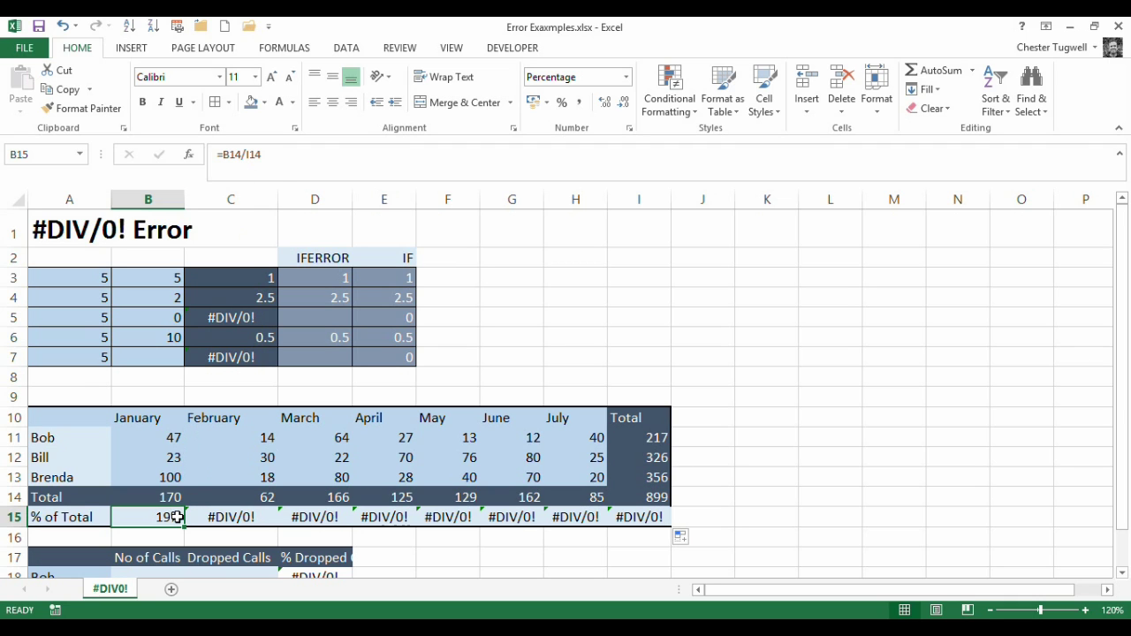
Change B15 to =B14/$I$14 and fill it across through I15.
left_click(248, 154)
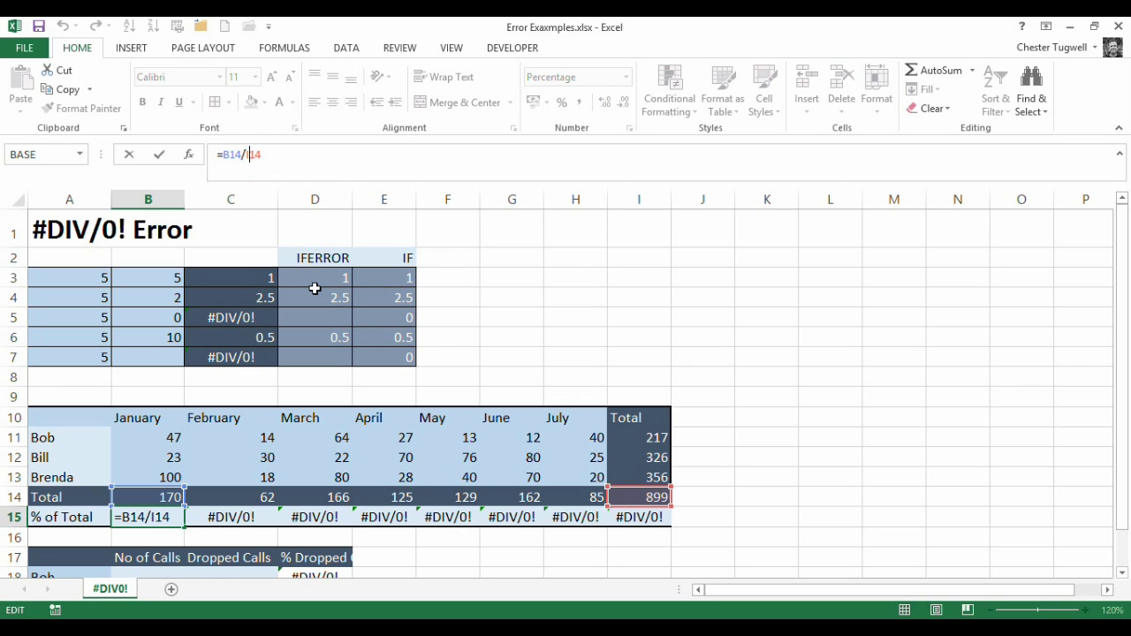
key("F4")
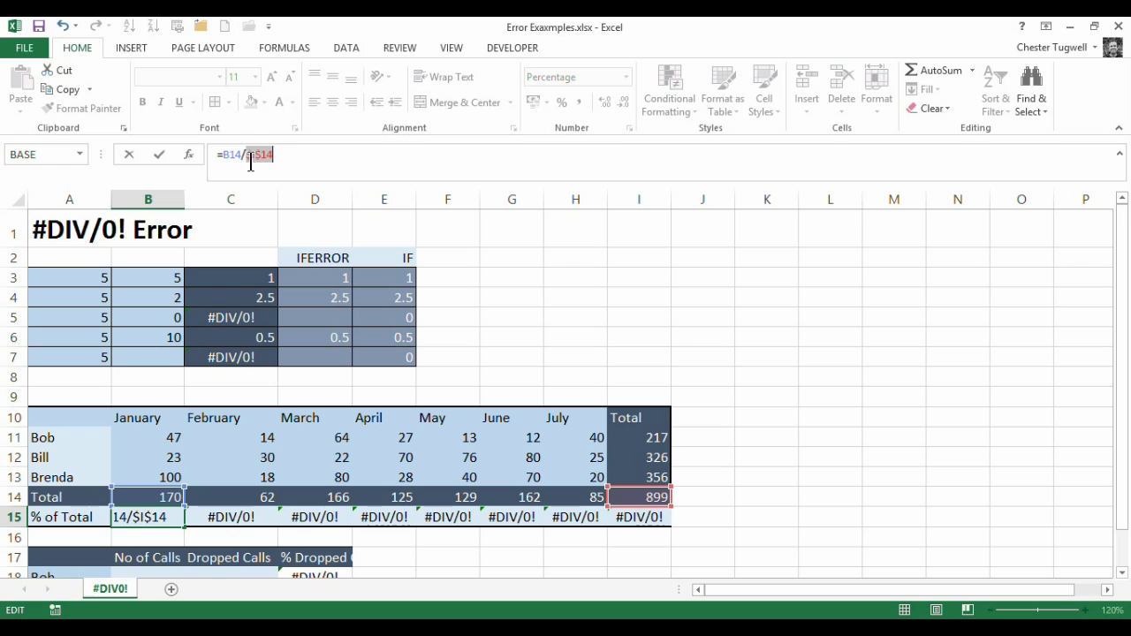
left_click(161, 155)
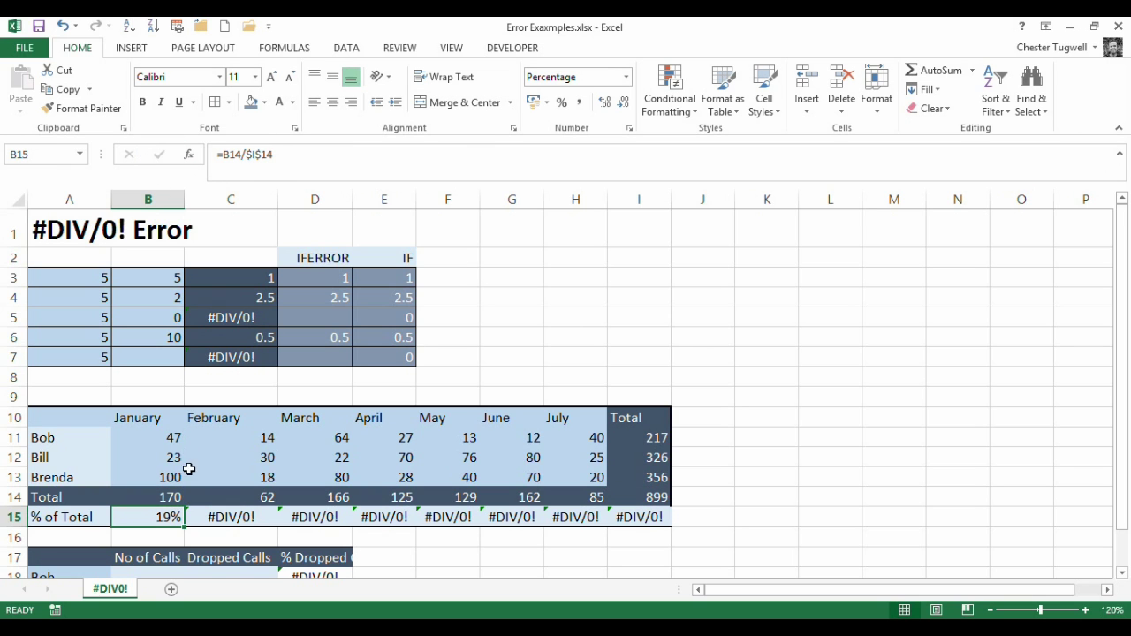
left_click_drag(184, 525, 659, 531)
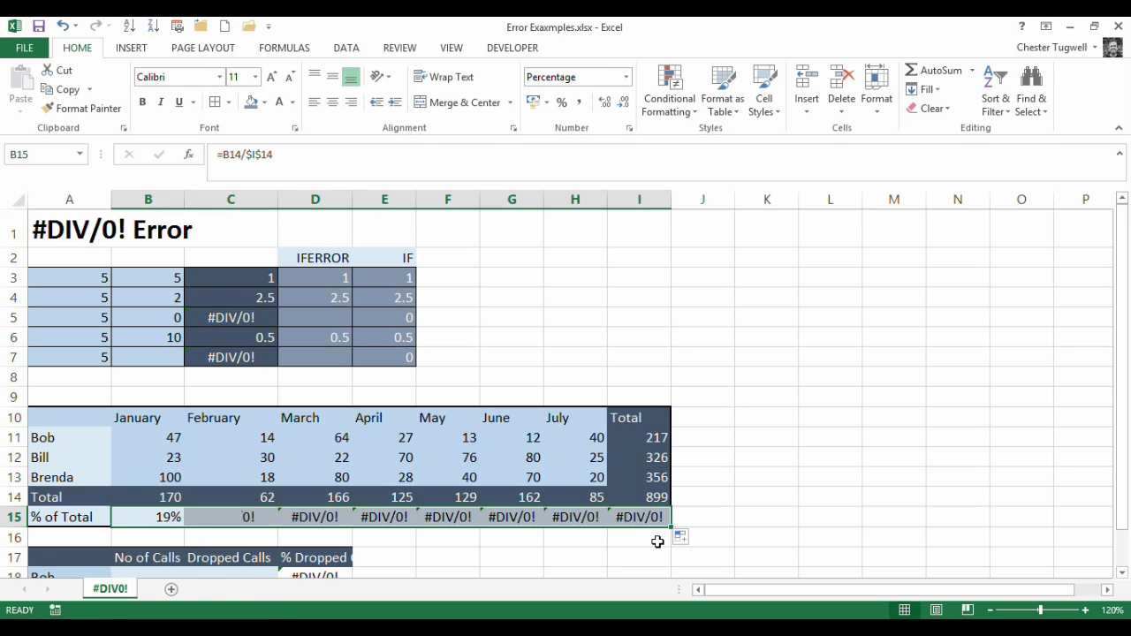
scroll(713, 536, "down", 1)
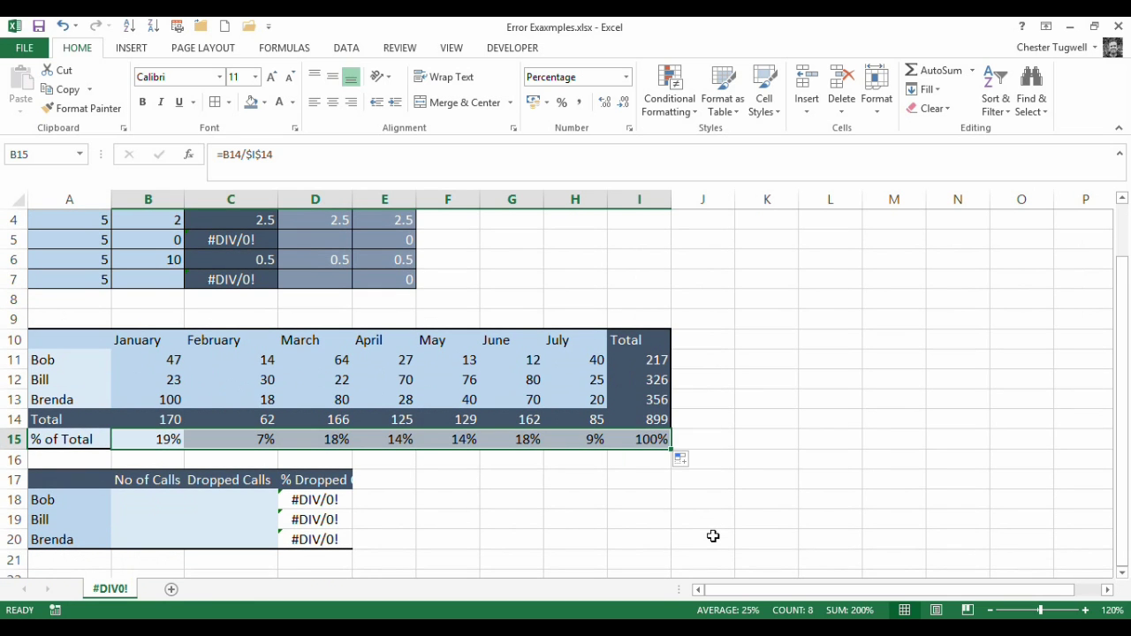
scroll(713, 536, "down", 1)
scroll(713, 536, "up", 1)
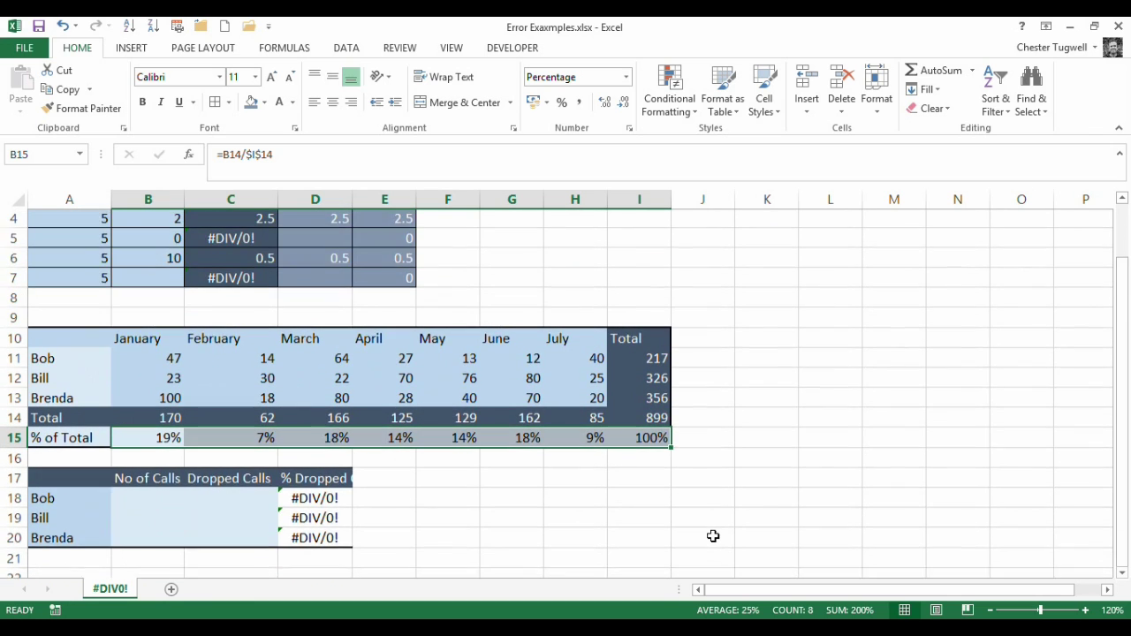
scroll(713, 536, "down", 1)
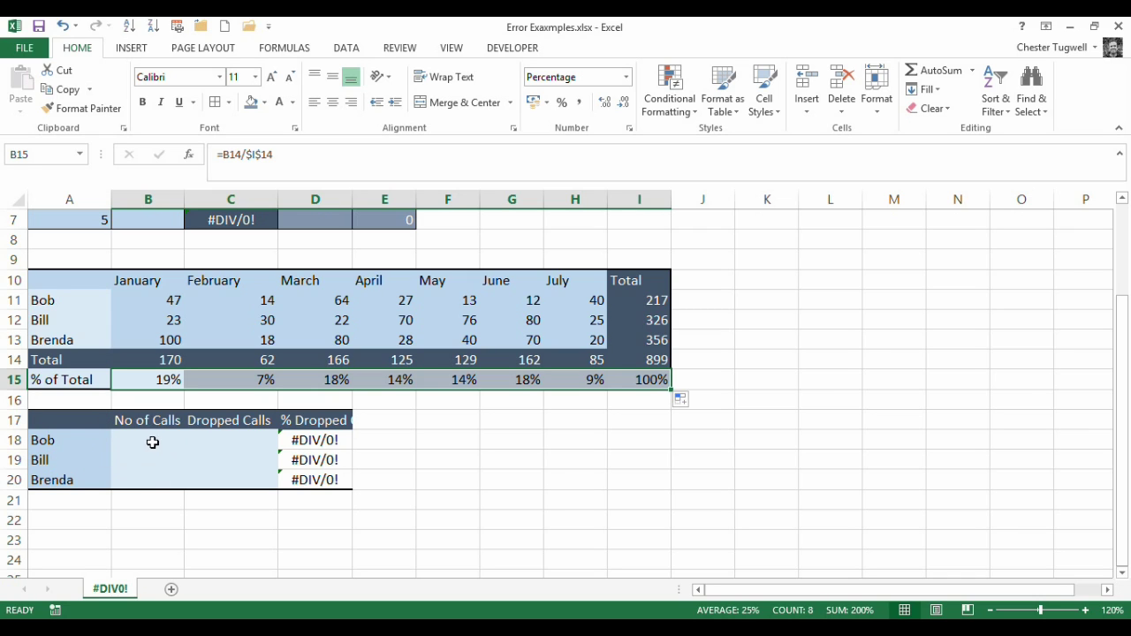
left_click(150, 440)
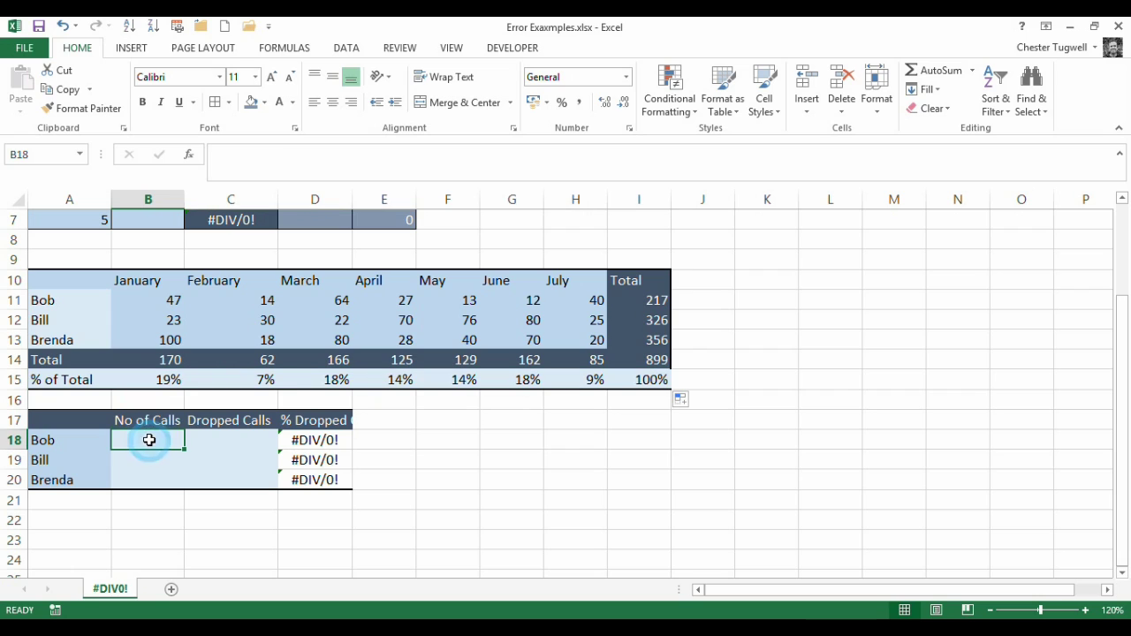
left_click(323, 440)
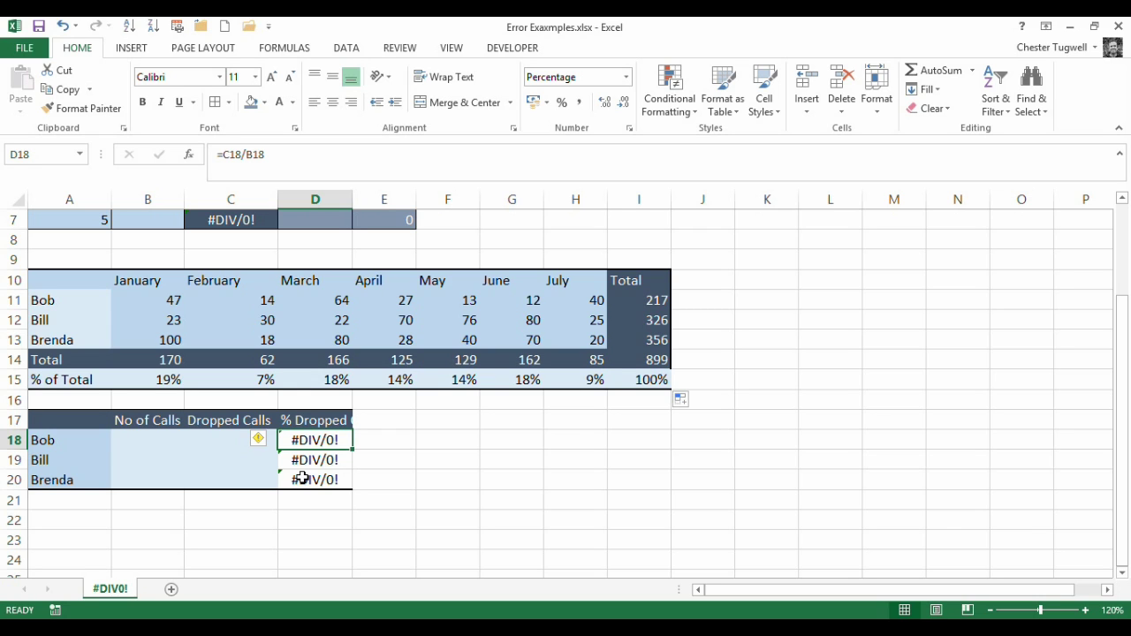
Enter 280 calls in B18, removing the trial 13 dropped-calls entry from C18.
left_click(156, 435)
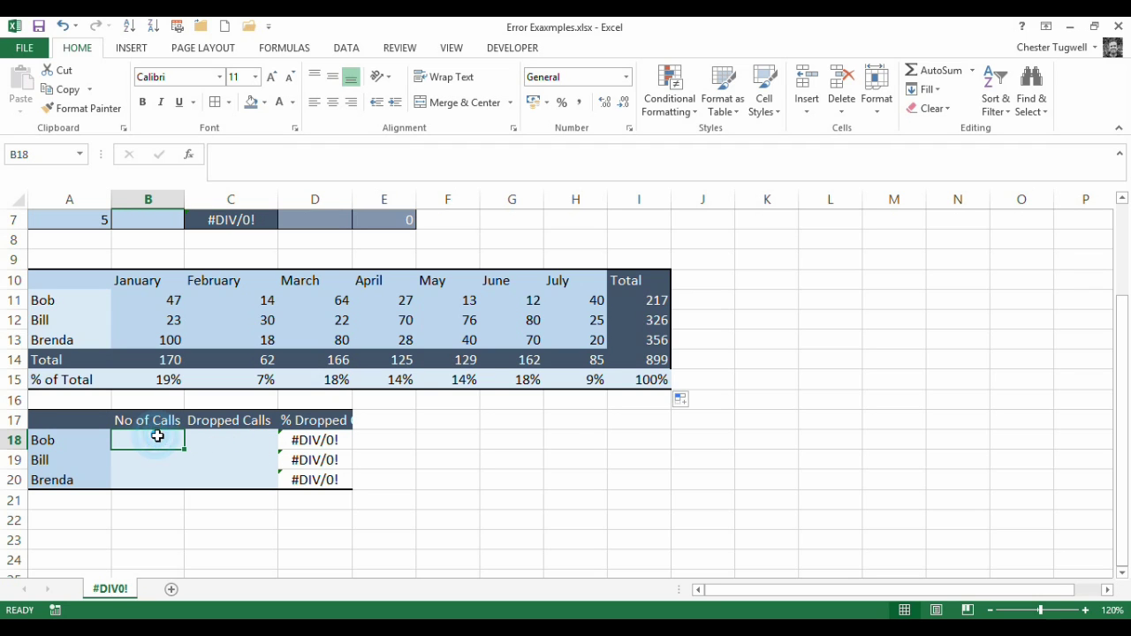
type("2")
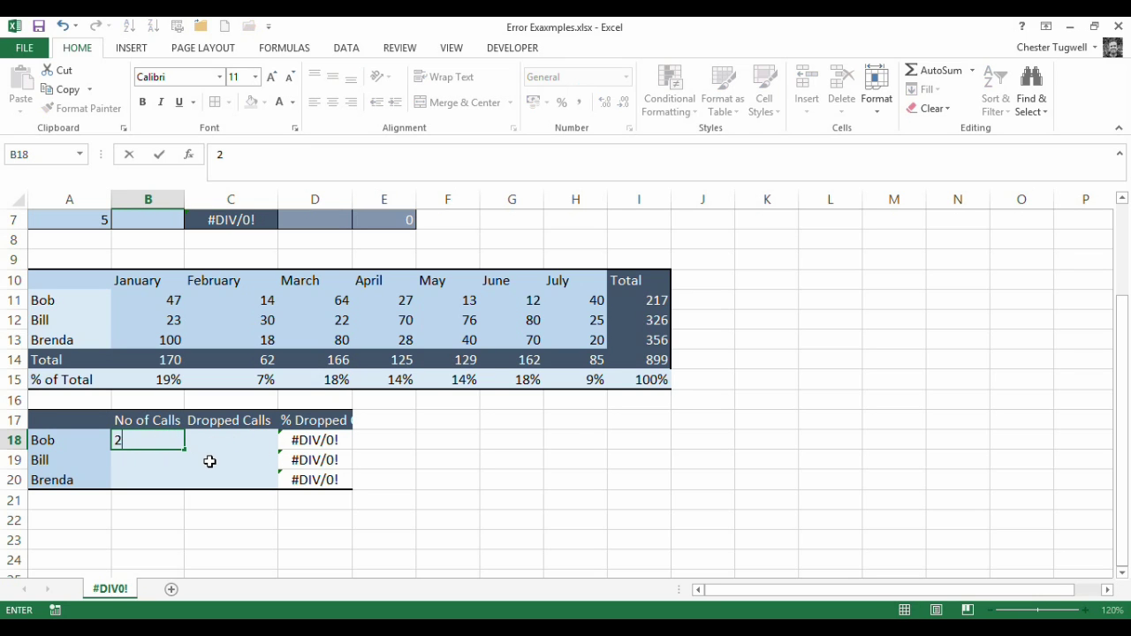
type("80")
left_click(227, 441)
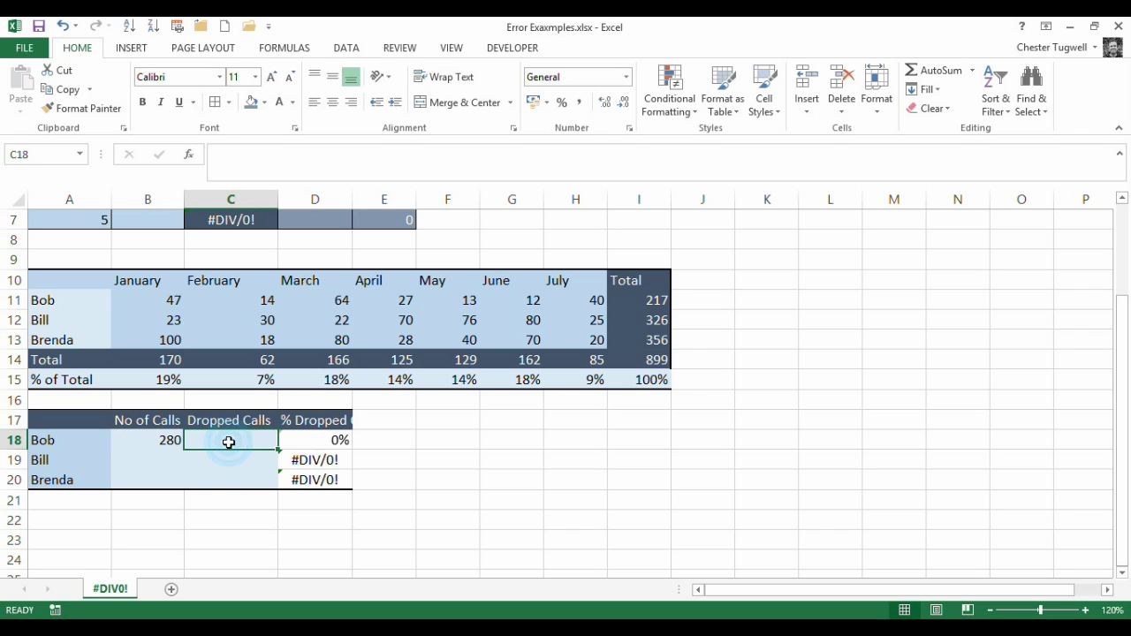
type("13")
left_click(464, 461)
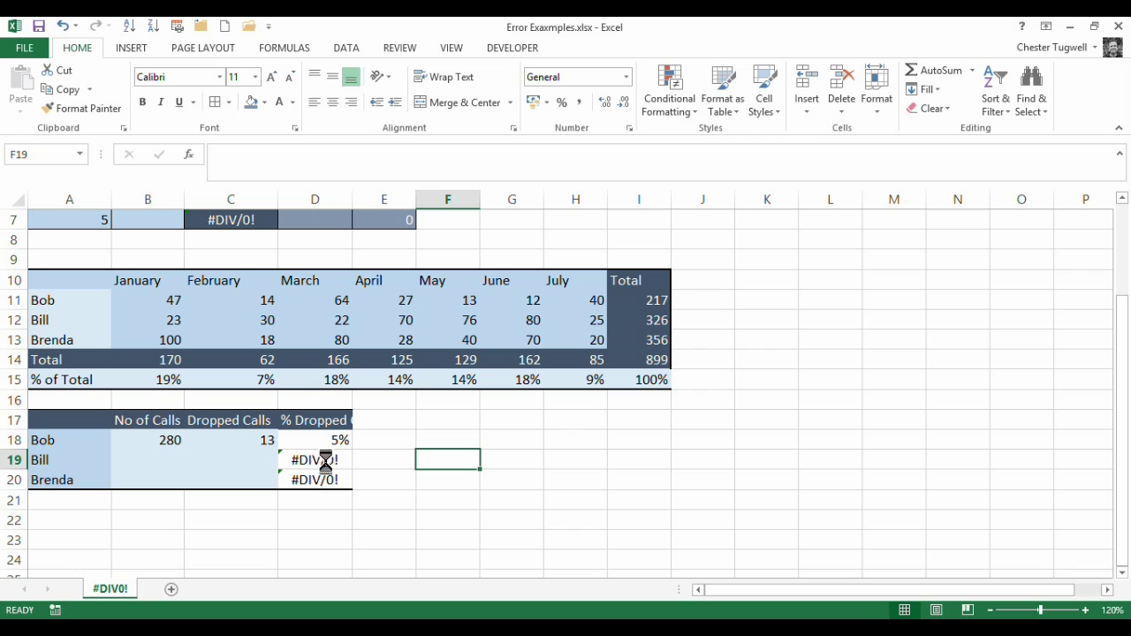
key("Left")
key("Left")
key("Left")
key("Up")
key("Delete")
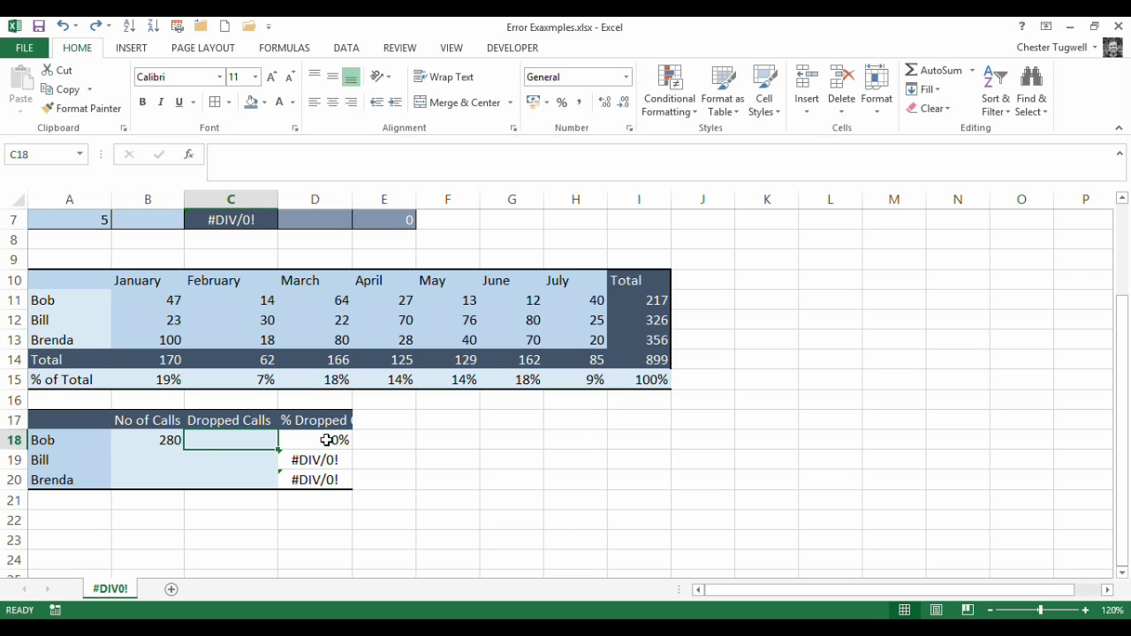
Wrap D18's formula as =IFERROR(C18/B18,"").
left_click(327, 440)
left_click(226, 155)
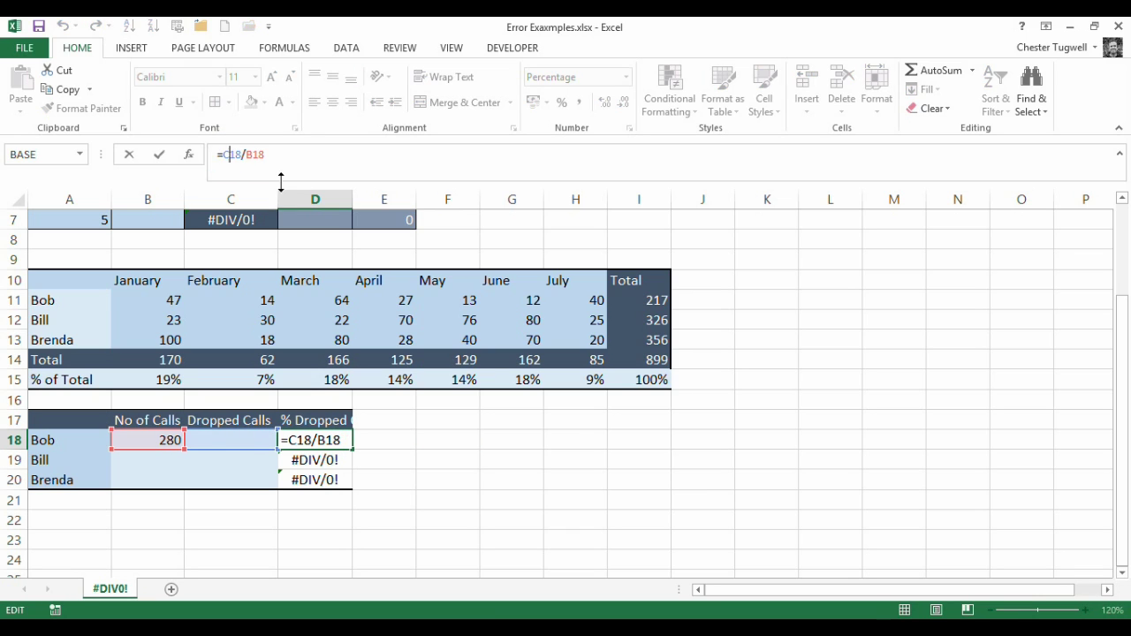
left_click(222, 153)
type("ifer")
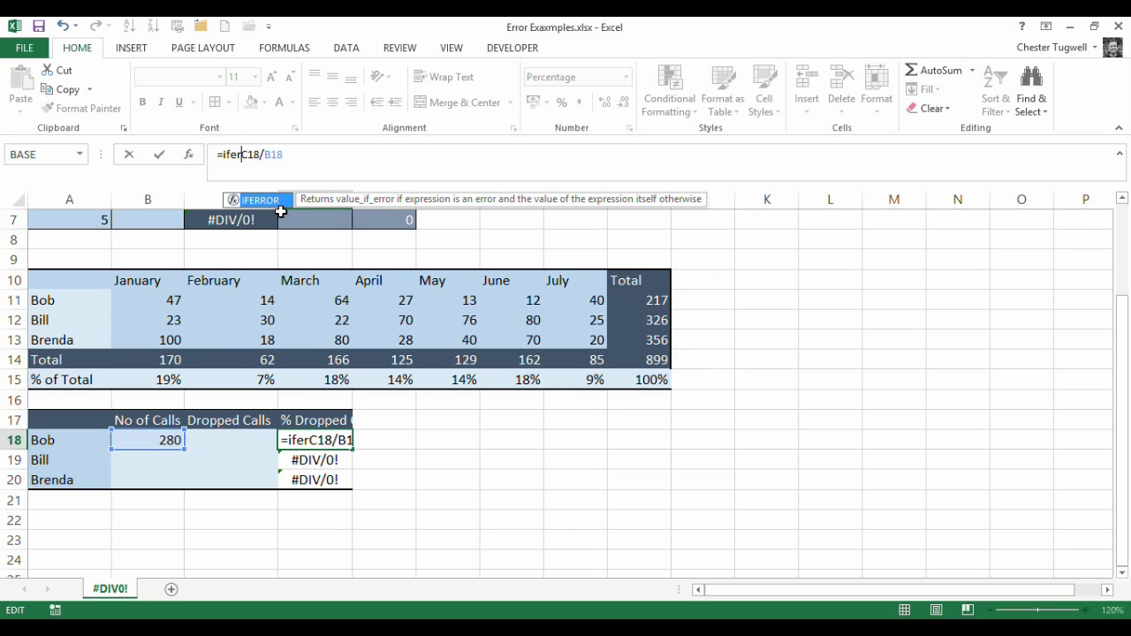
type("ror(")
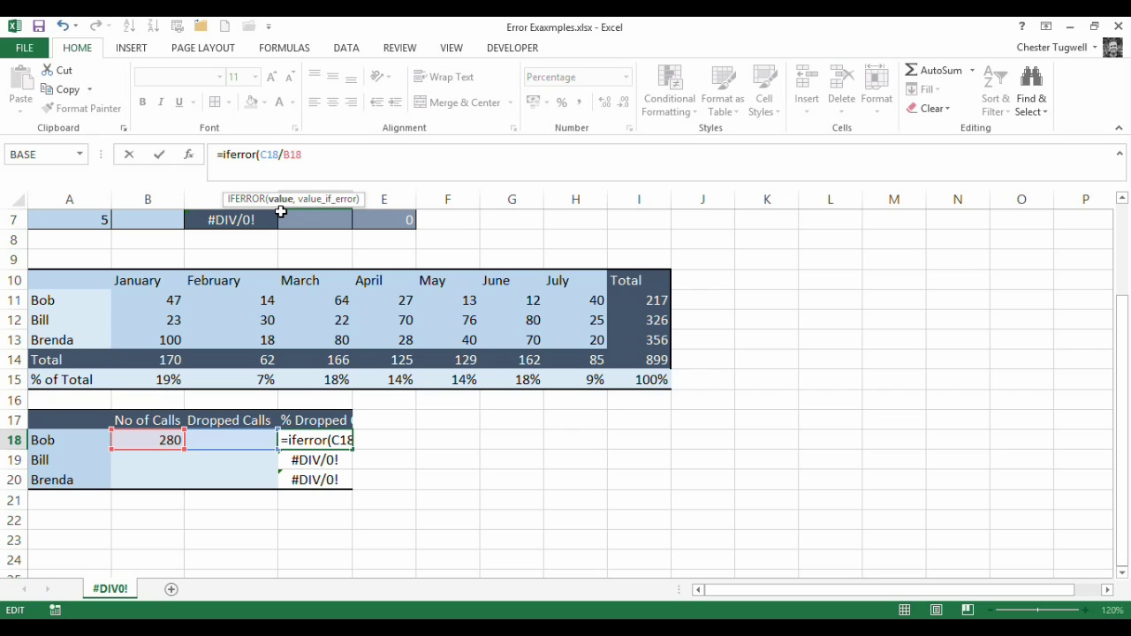
left_click(323, 155)
type(",")
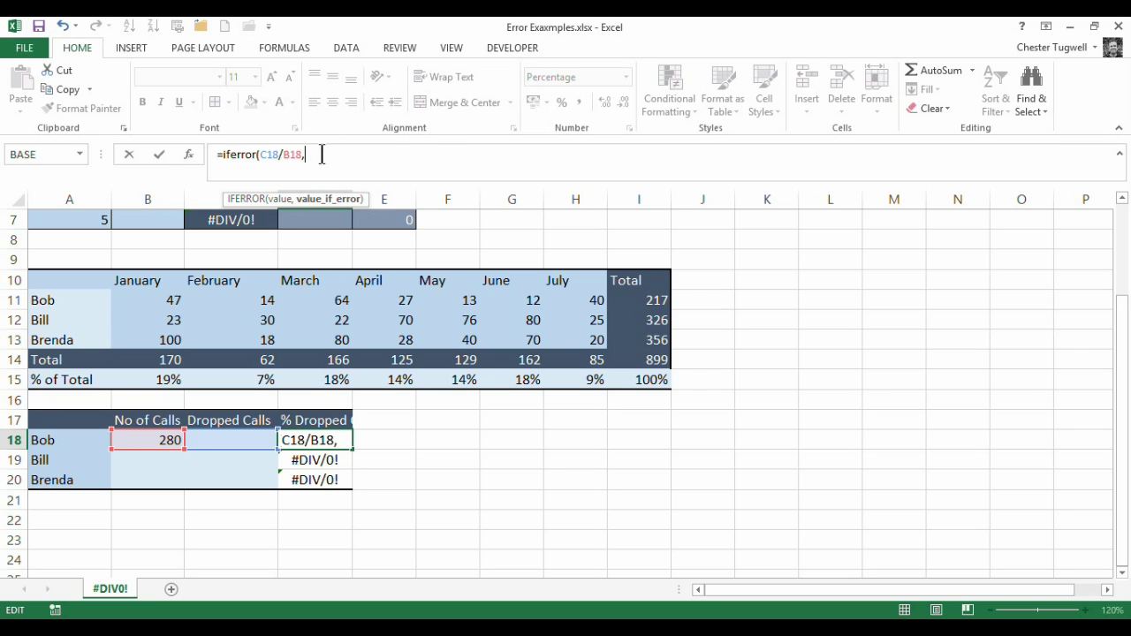
type("\"\")")
key("Return")
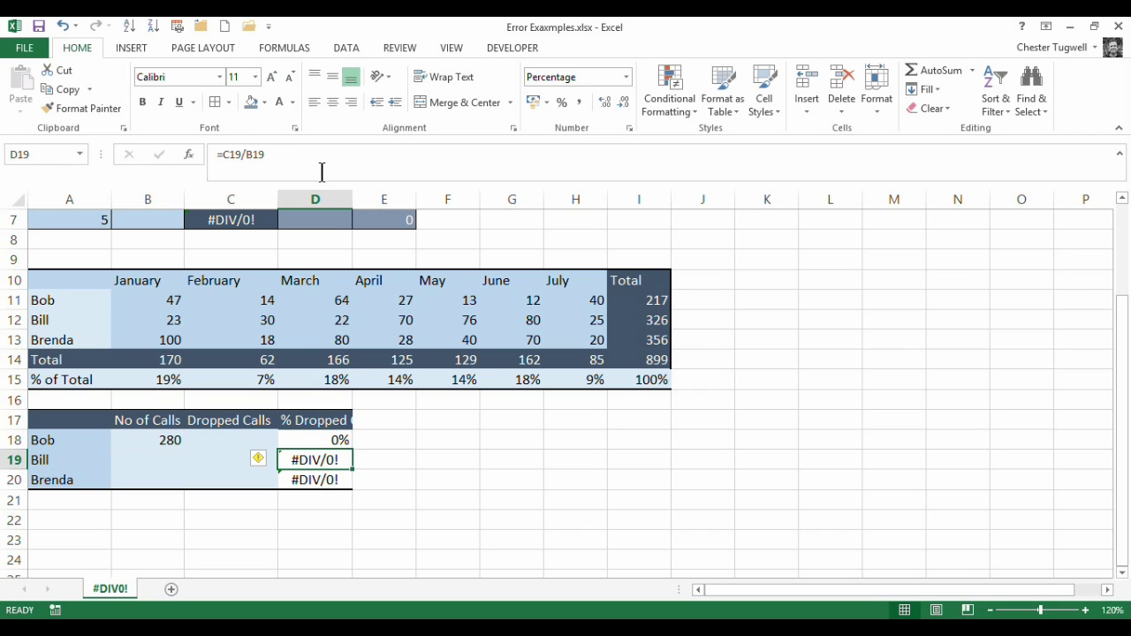
Fill the IFERROR formula down to D20 and check the blank result in D19.
left_click(344, 443)
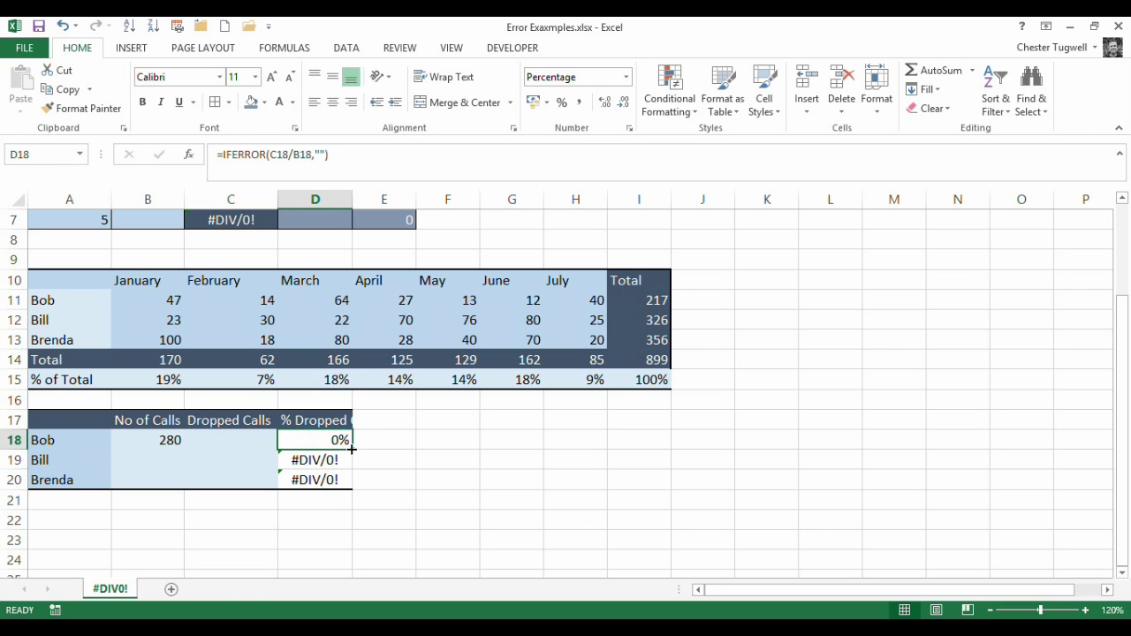
double_click(352, 449)
left_click(415, 457)
left_click(331, 461)
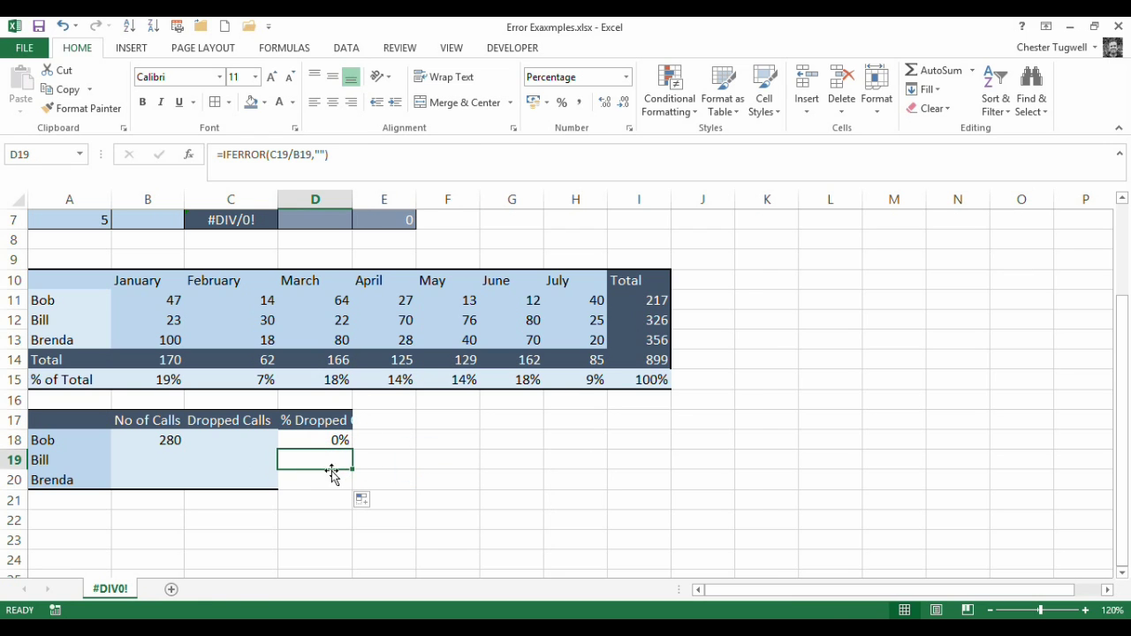
left_click(332, 477)
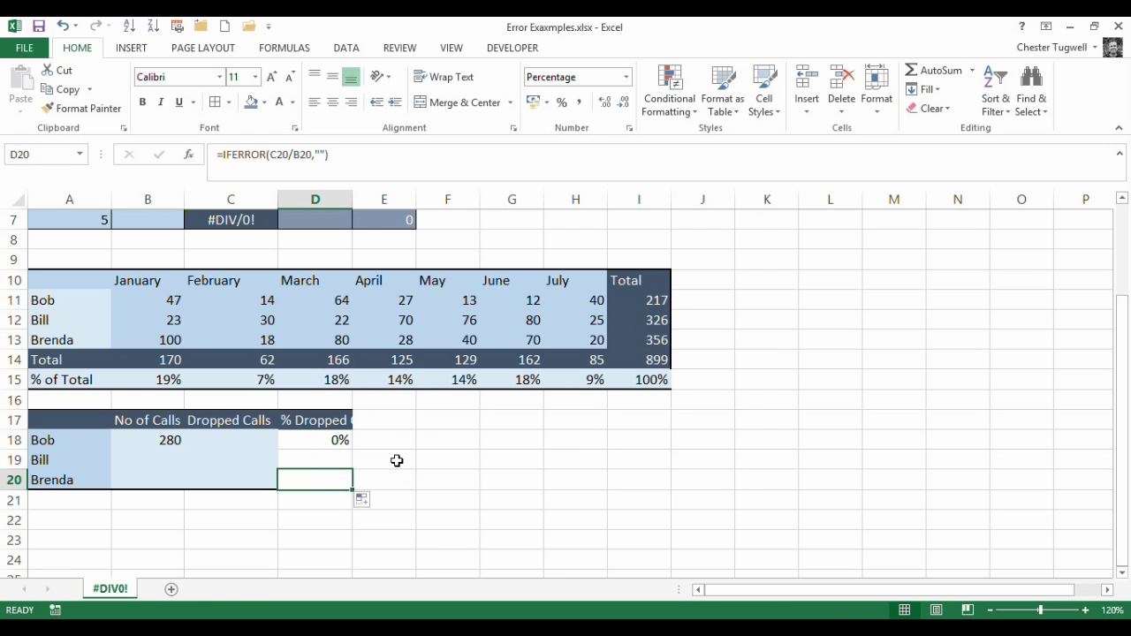
scroll(396, 458, "up", 2)
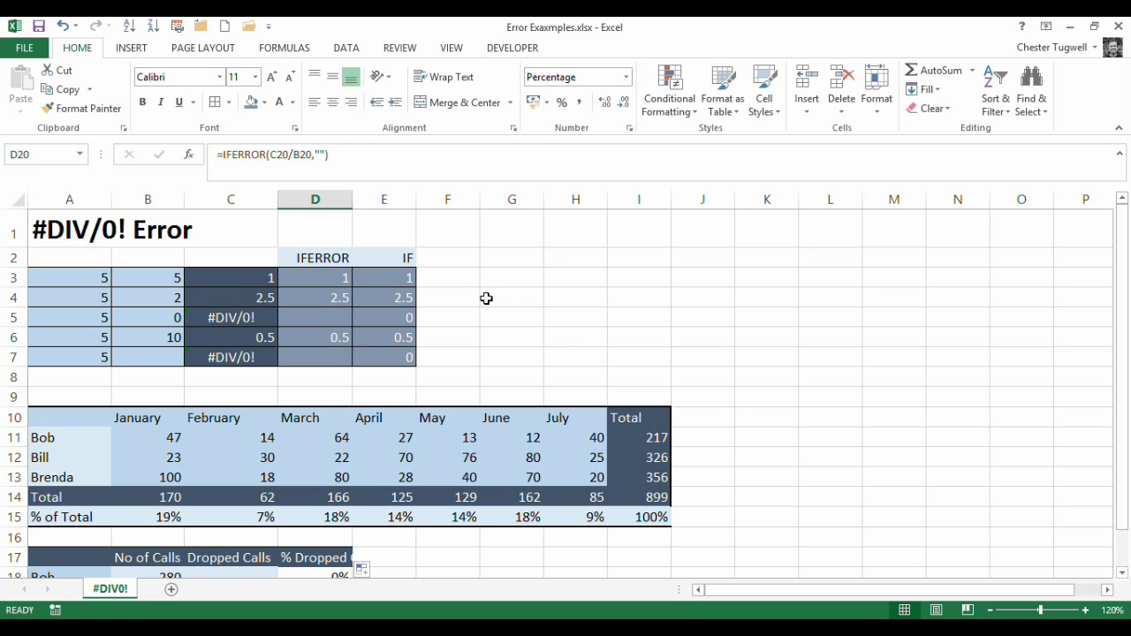
scroll(486, 298, "down", 2)
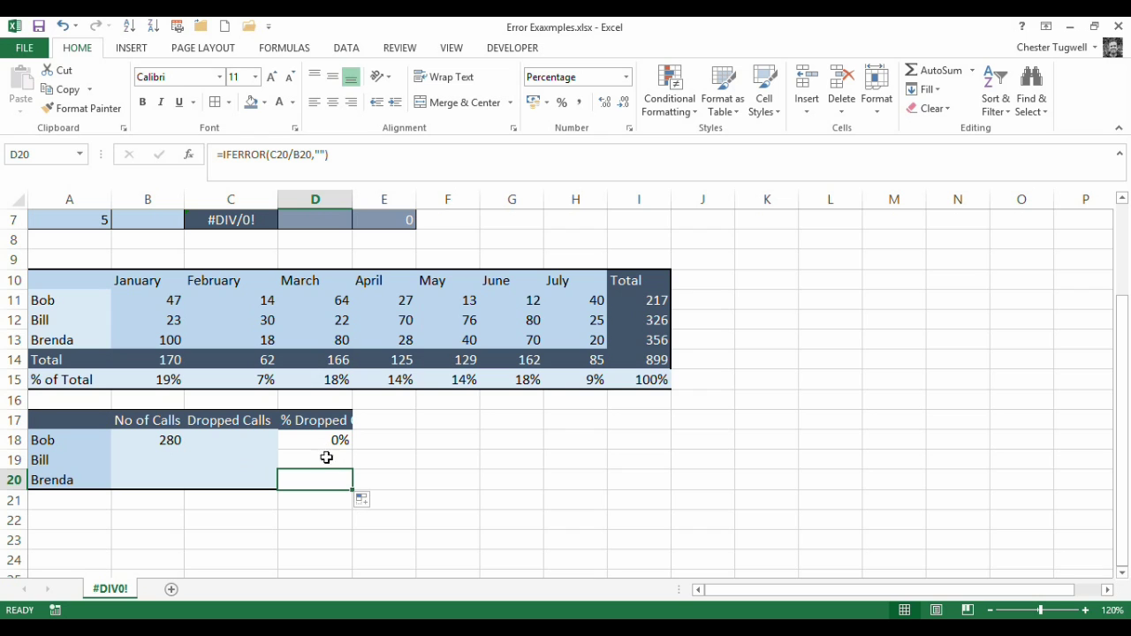
scroll(375, 455, "up", 2)
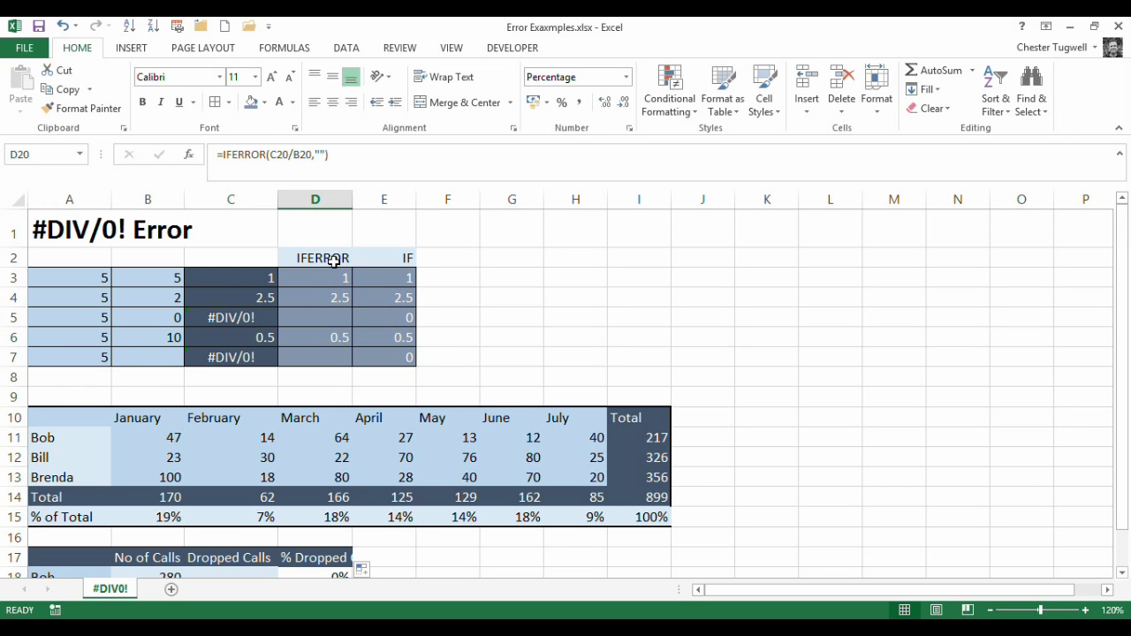
left_click(166, 514)
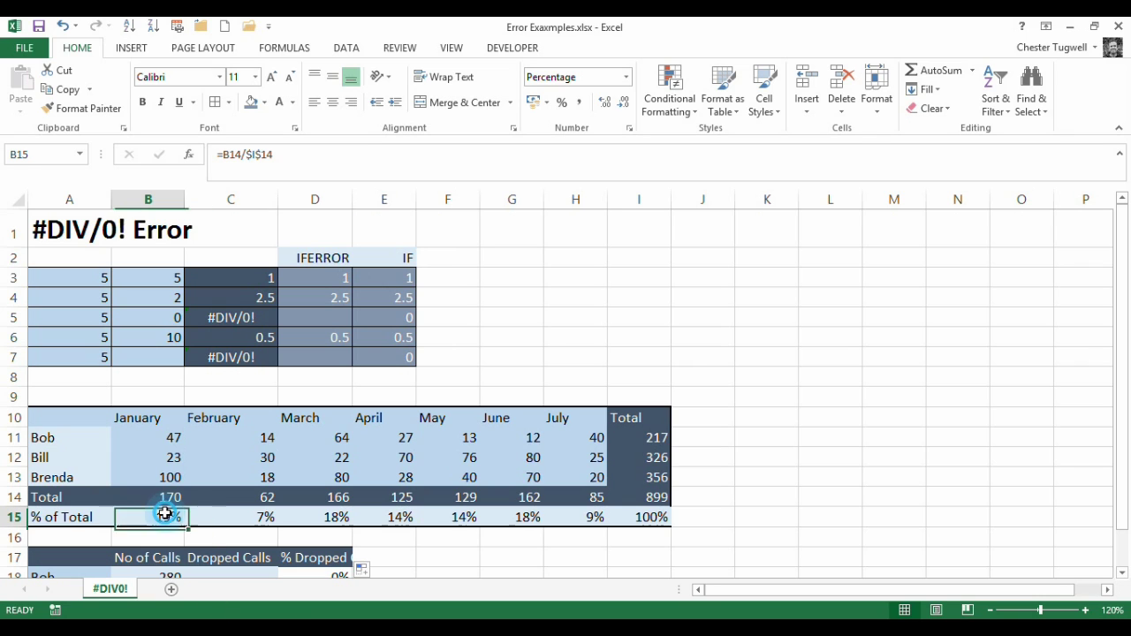